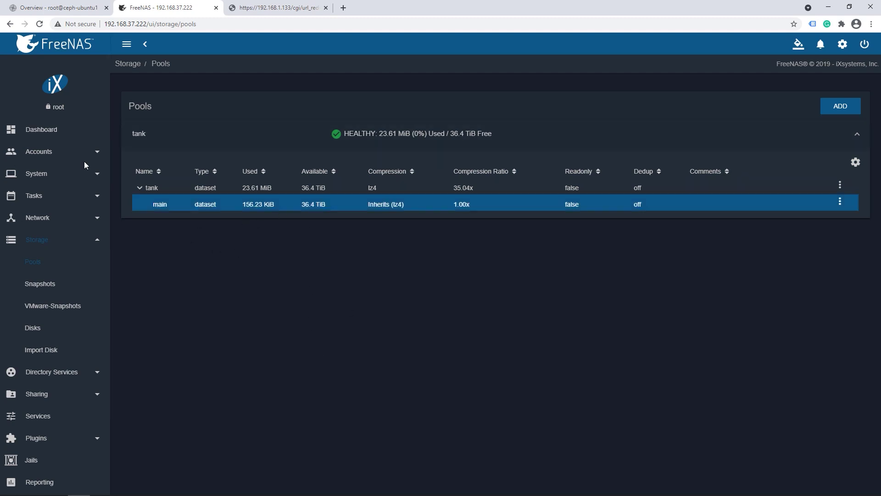
click(142, 190)
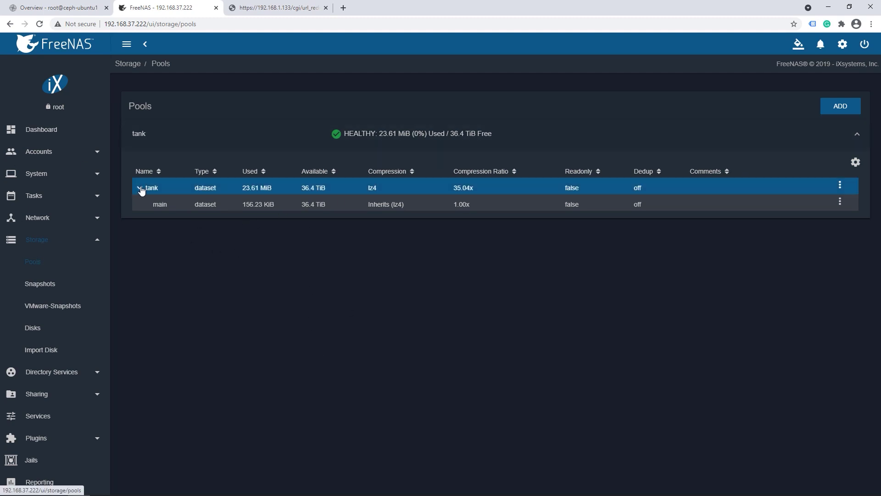
click(154, 205)
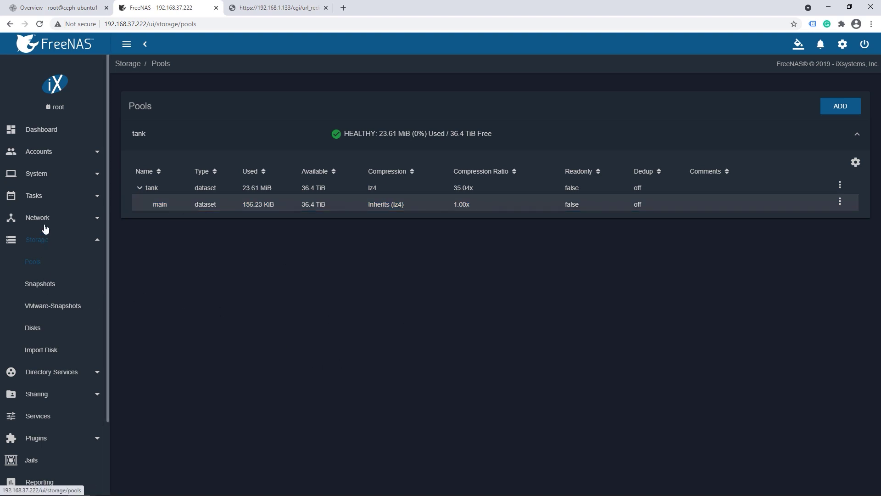
click(46, 197)
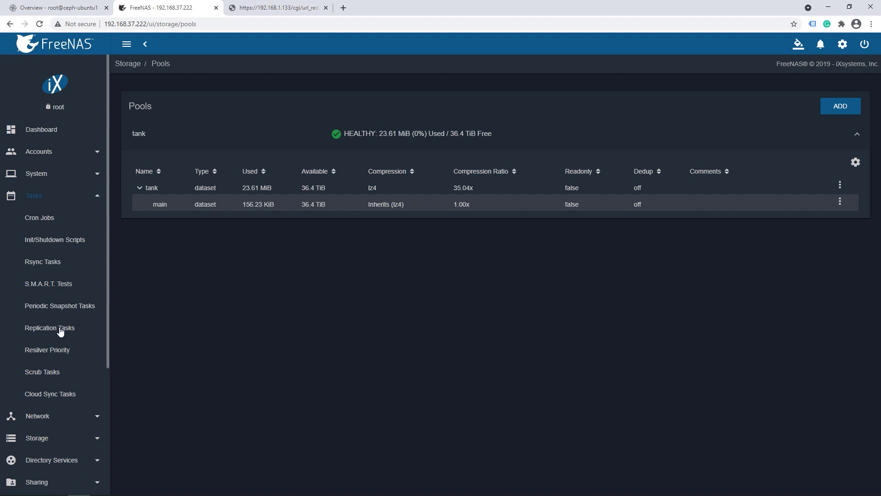
click(66, 306)
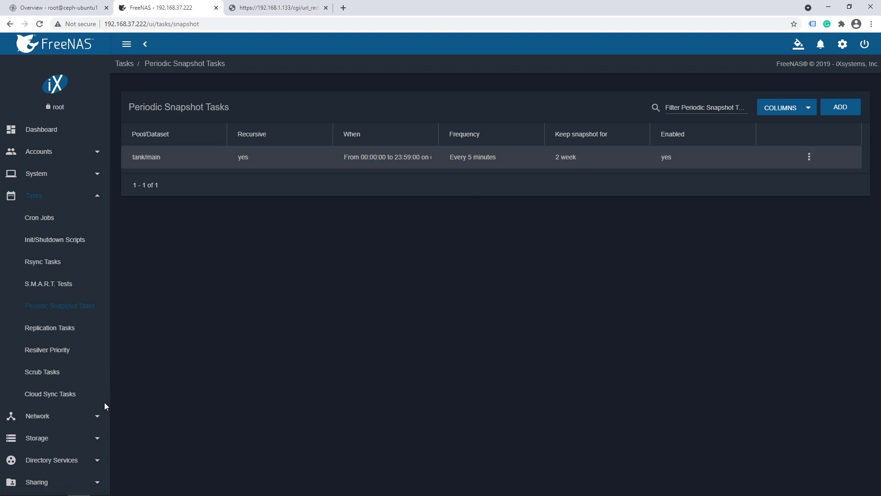
click(52, 437)
click(40, 284)
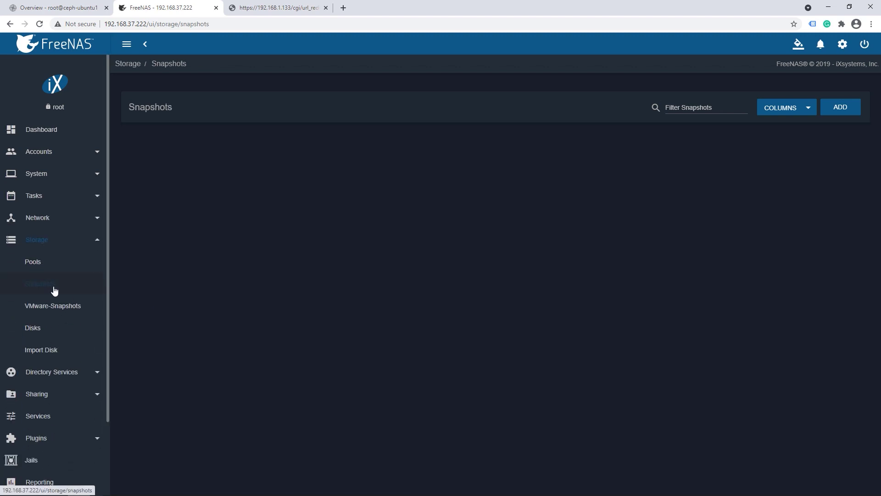
scroll(301, 243, down, 10)
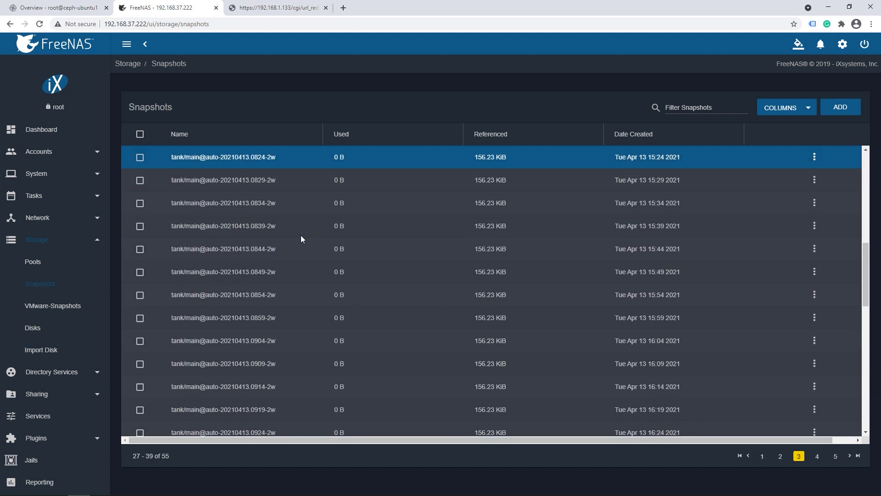
scroll(309, 248, up, 10)
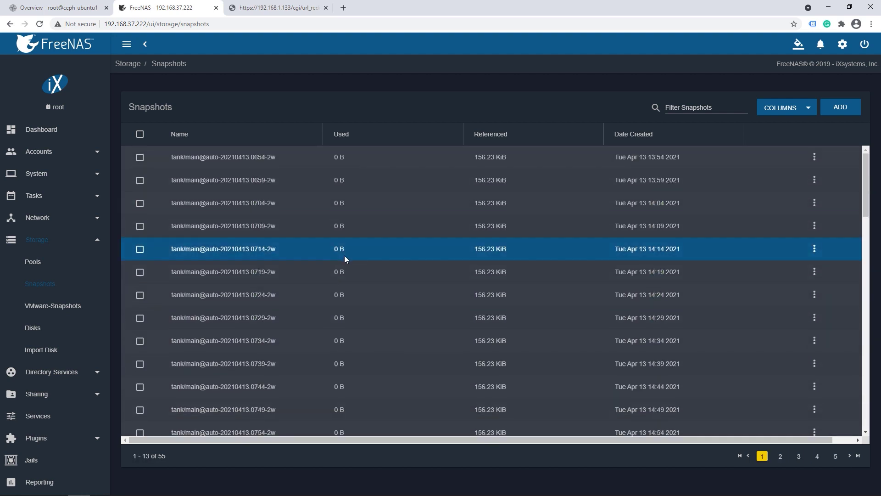
click(69, 248)
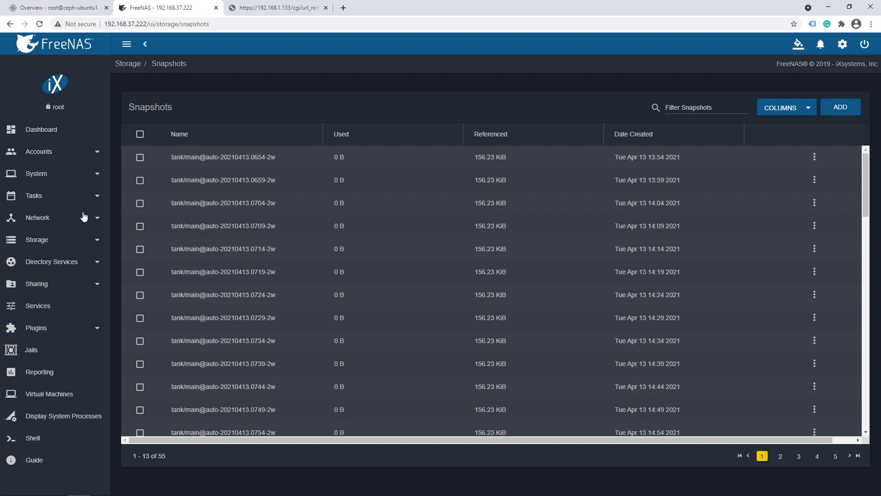
click(64, 245)
click(52, 263)
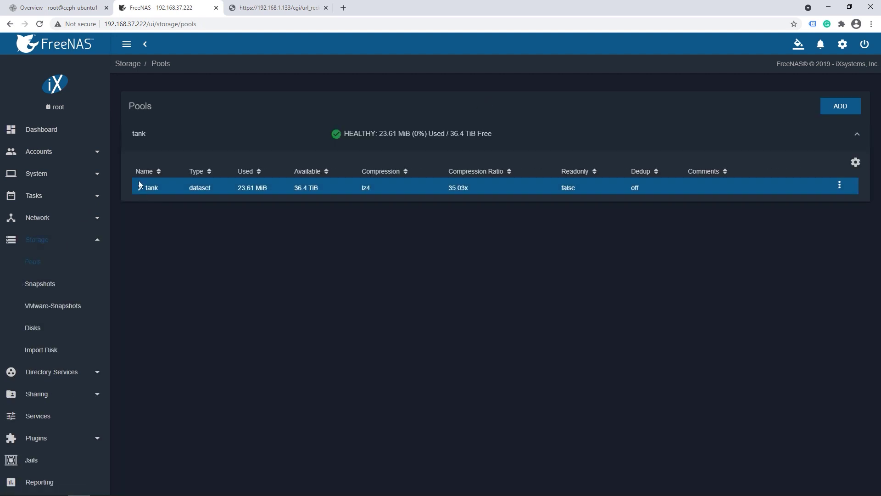
Export and disconnect the tank pool from its gear menu, then dismiss the success message
click(140, 188)
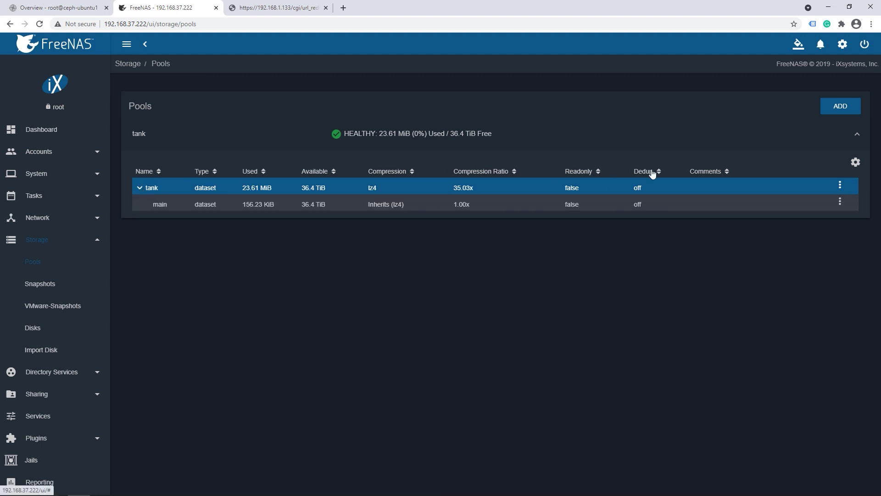
click(839, 188)
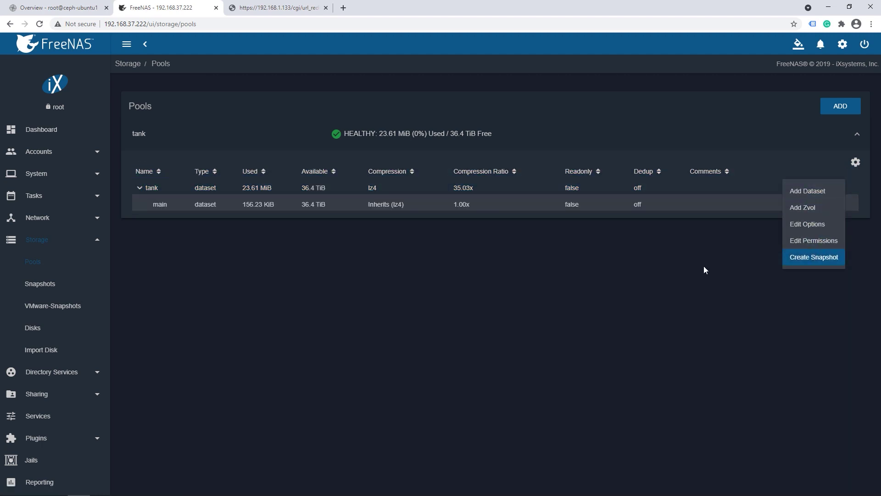
click(791, 206)
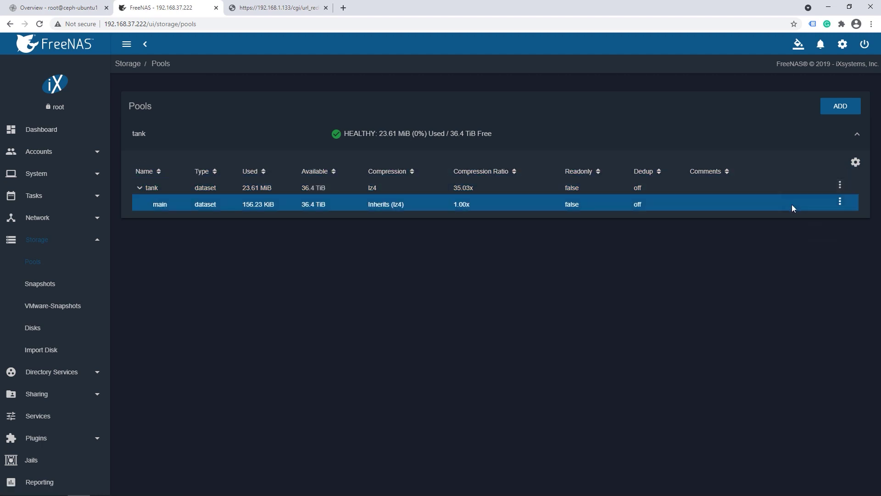
click(855, 163)
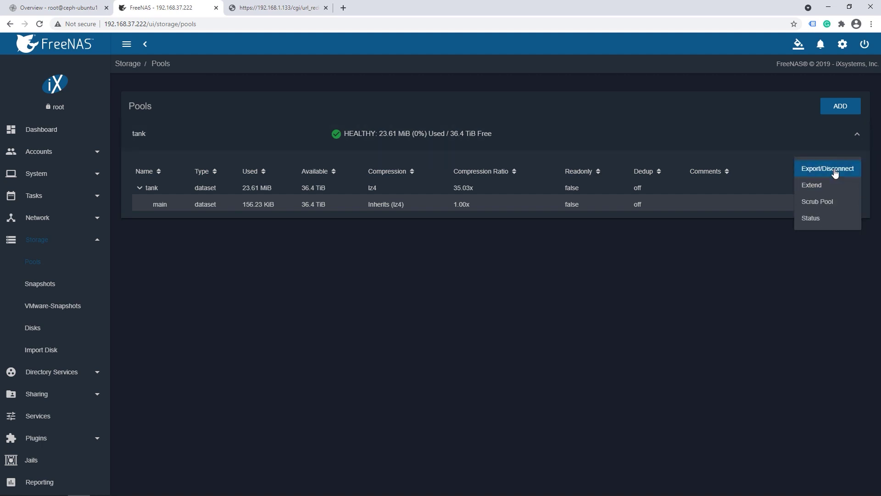
click(833, 170)
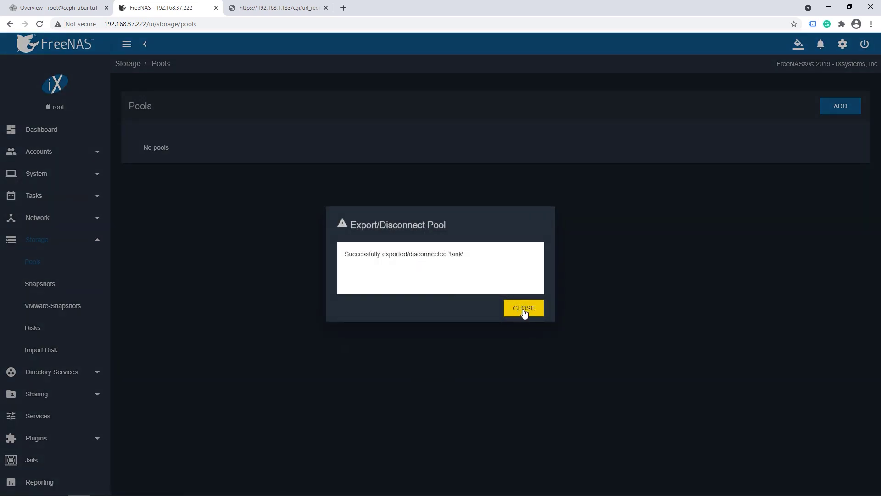
click(524, 311)
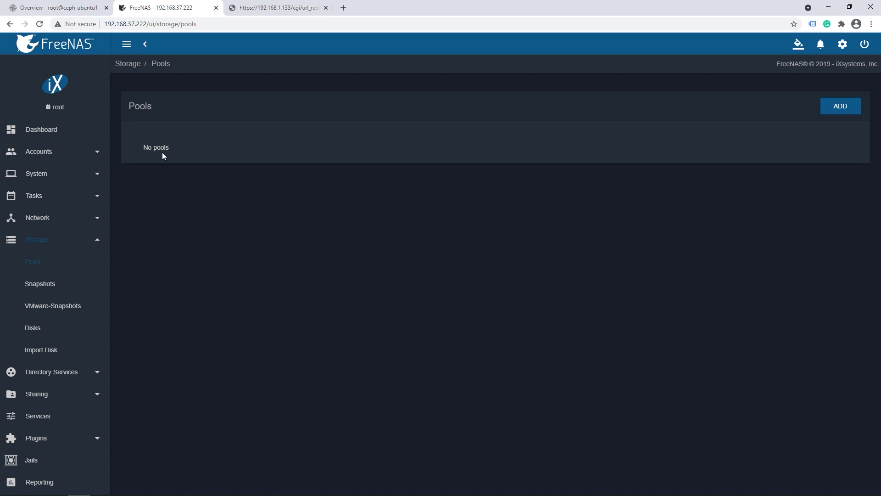
Shut down FreeNAS from the Shell page's power menu, ticking Confirm first
click(96, 240)
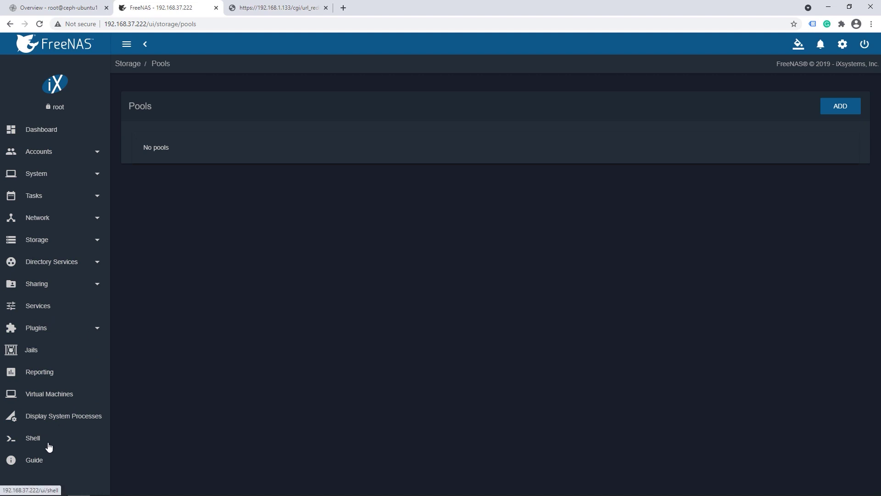
click(49, 445)
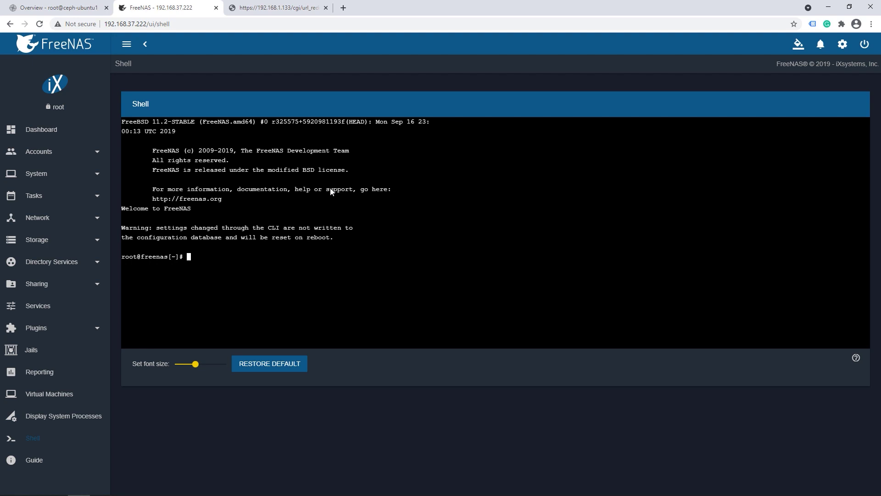
click(865, 44)
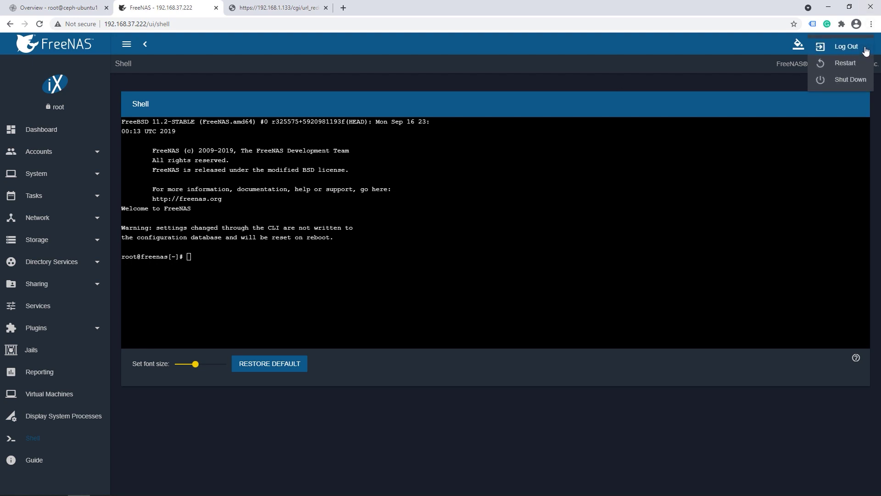
click(852, 81)
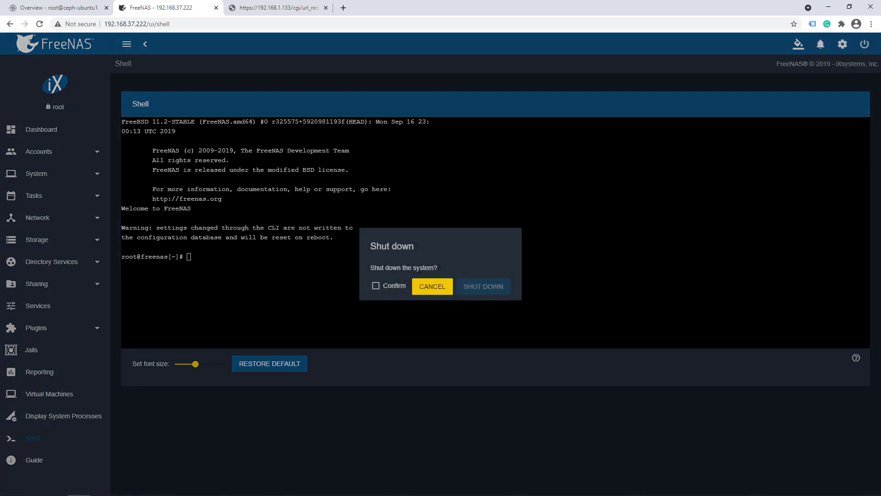
click(376, 285)
click(484, 288)
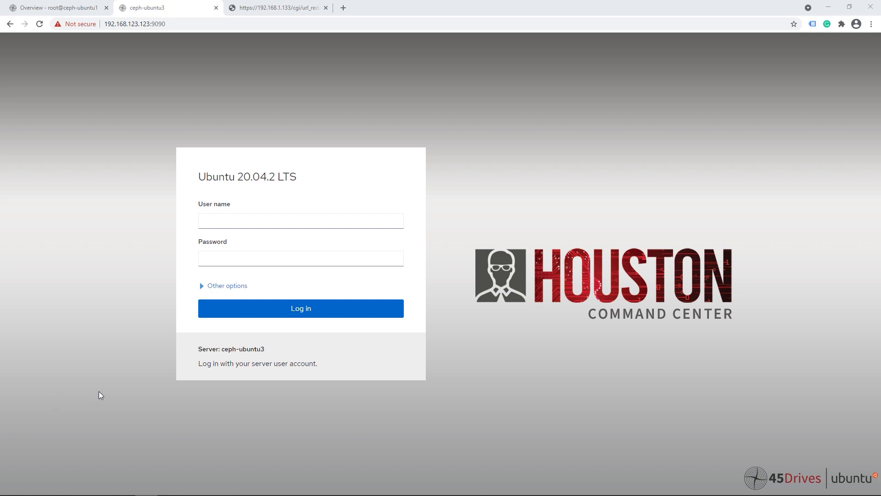
Log in to Houston Command Center as root with the account password
click(225, 219)
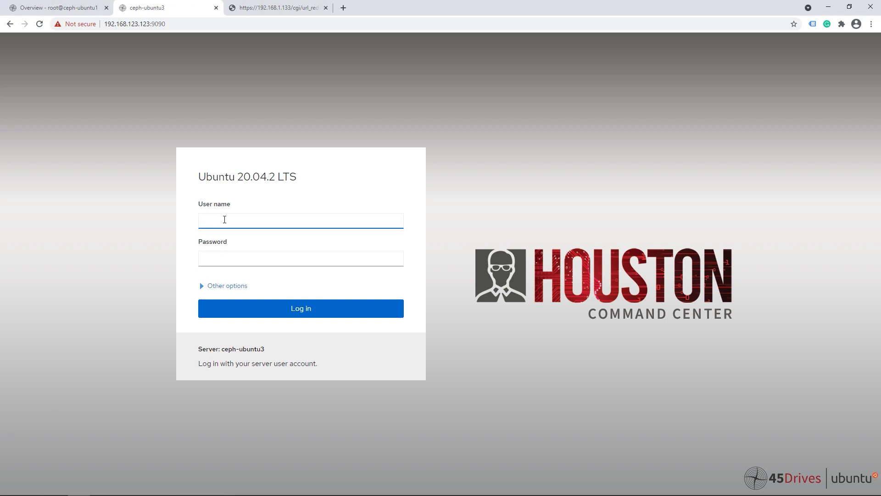
text(root)
key(Tab)
text(p)
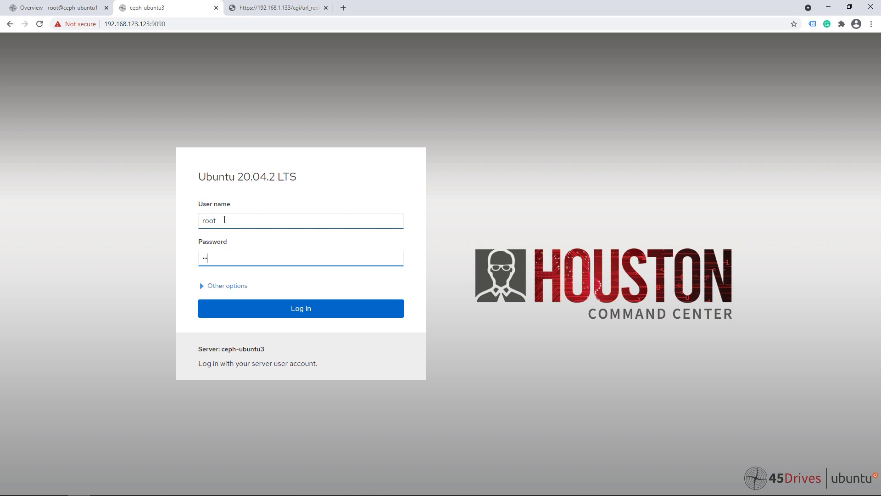
key(Return)
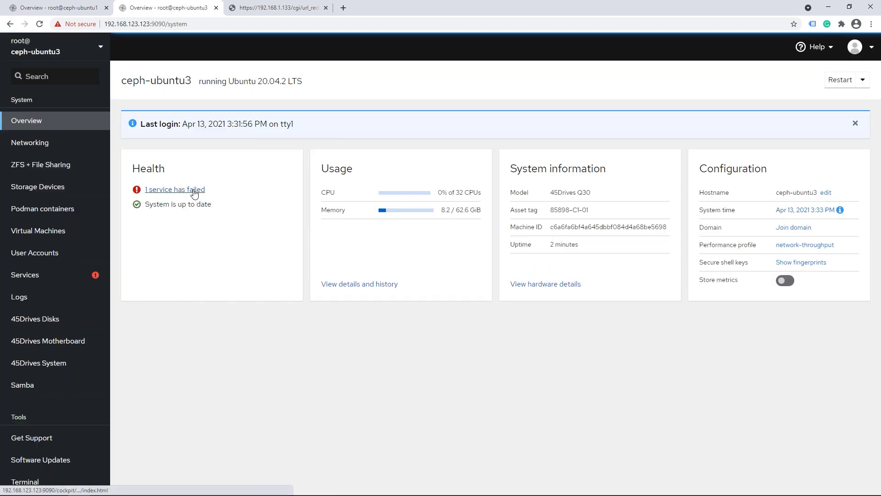
Re-enable zfs-import-cache, clear its 'Failed to start' state, and go to ZFS storage pools
click(194, 191)
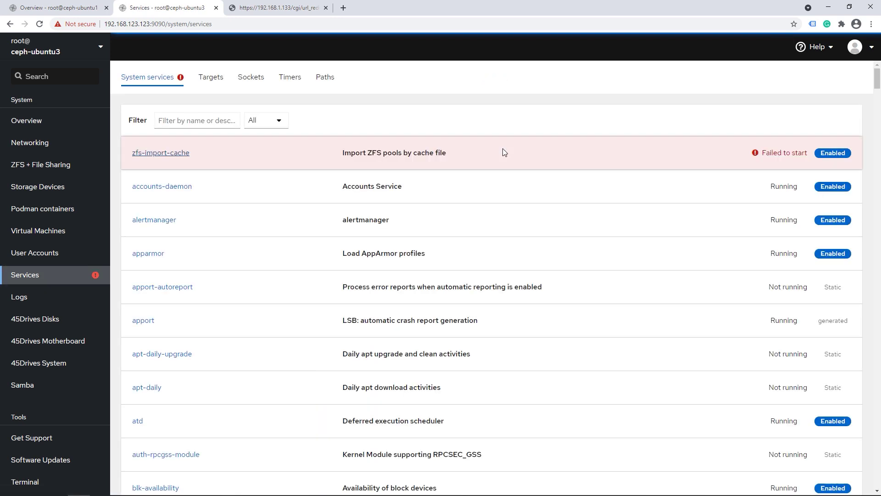
click(255, 157)
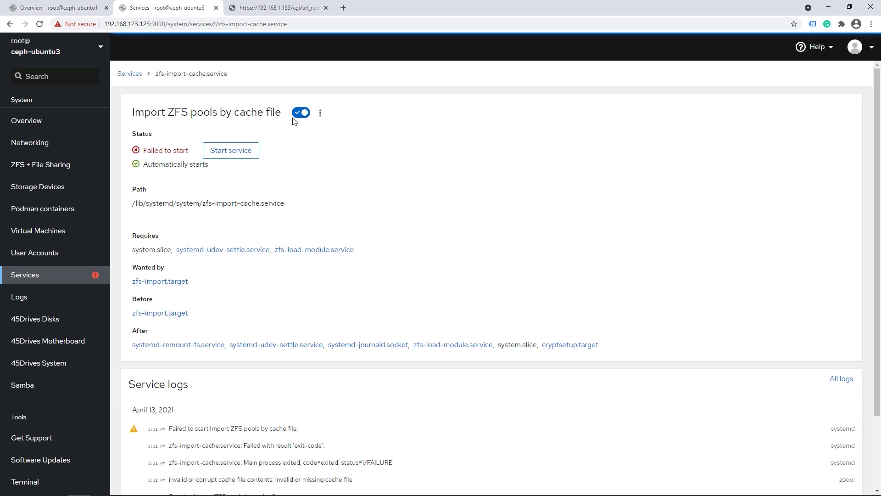
click(301, 112)
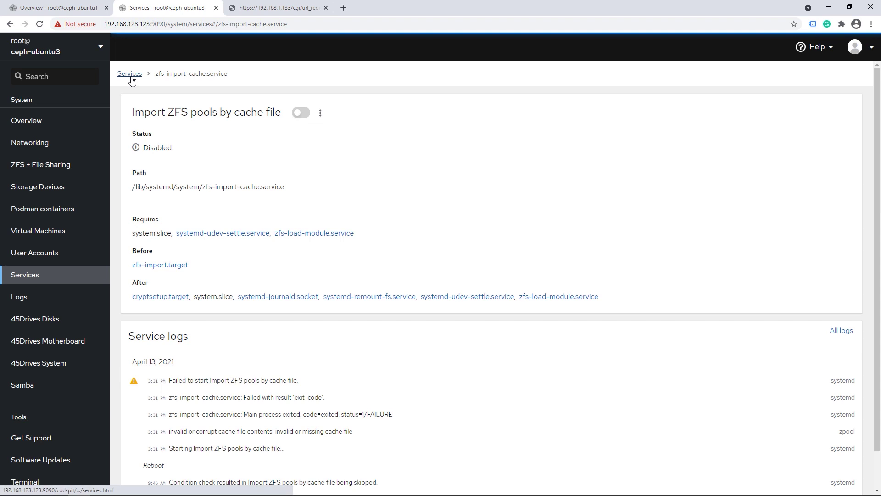
click(306, 114)
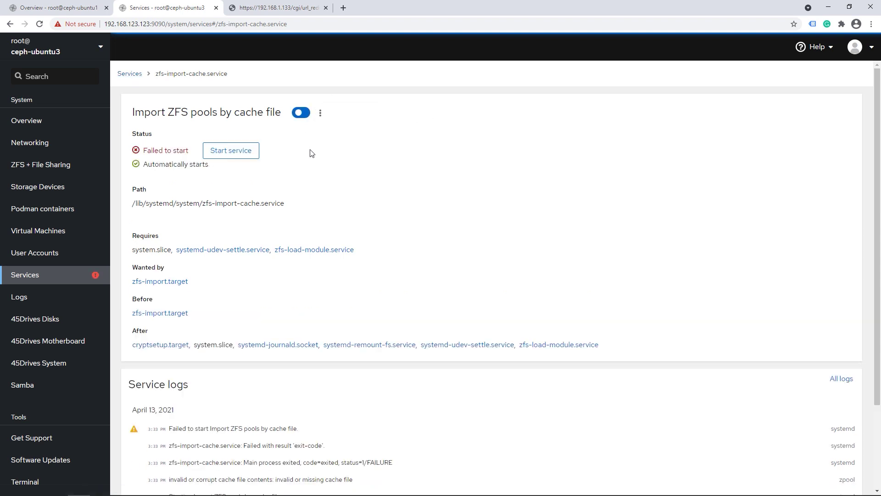
click(321, 113)
click(359, 159)
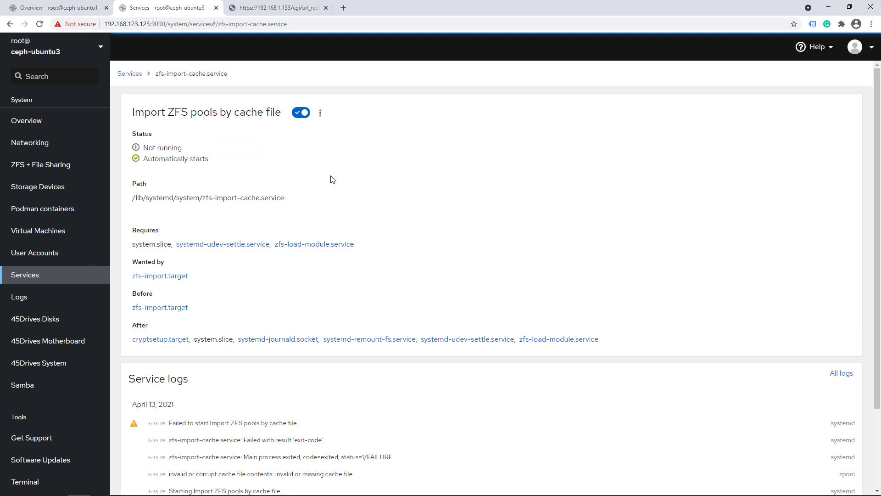
click(70, 173)
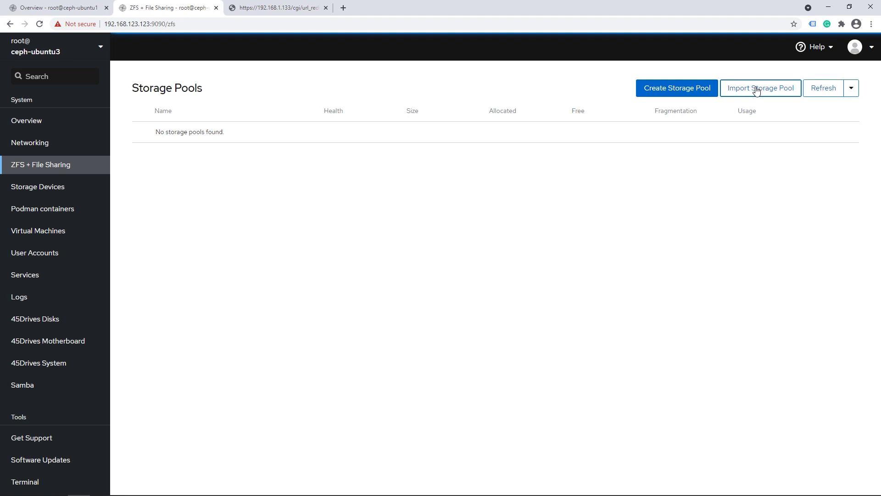
Open Import Storage Pool, select tank for import, and check the Alt Root and rename options
click(756, 89)
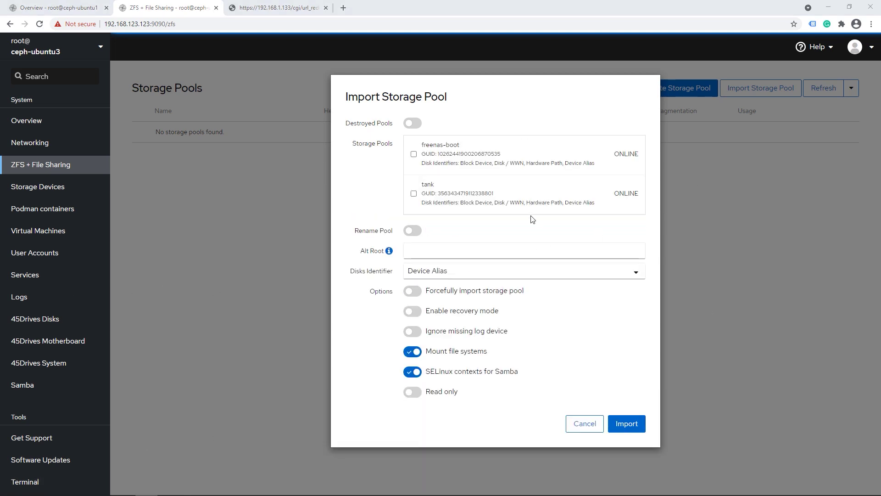
click(485, 200)
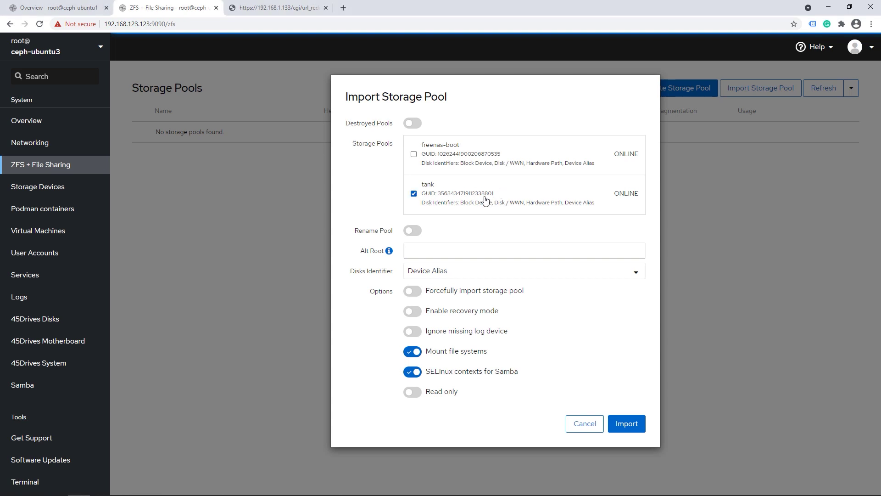
click(444, 252)
click(415, 232)
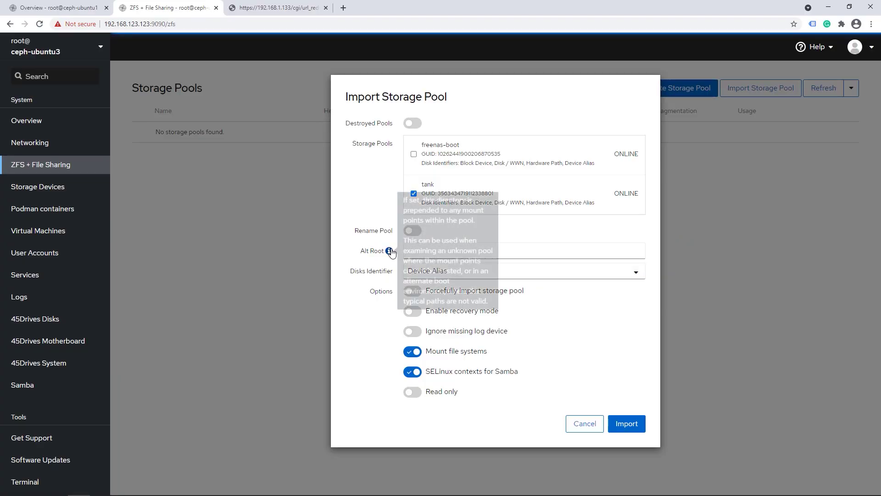
Import tank with SELinux contexts for Samba off and Mount file systems left on
click(440, 253)
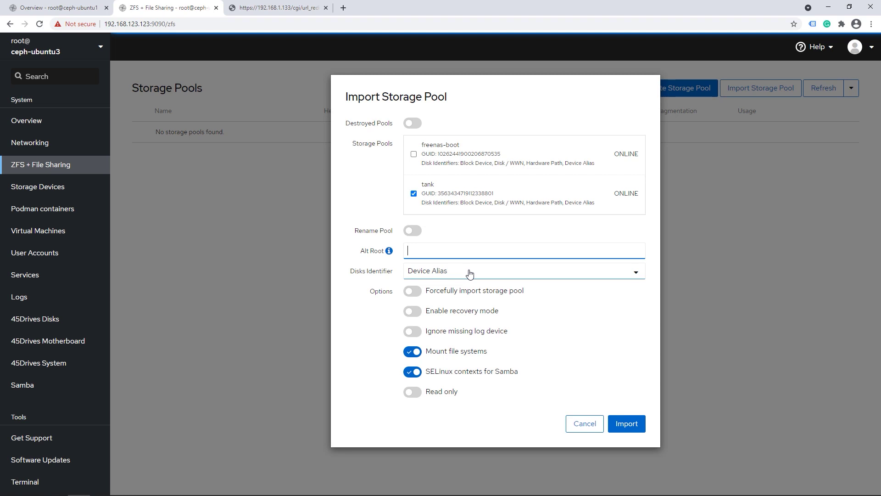
click(466, 367)
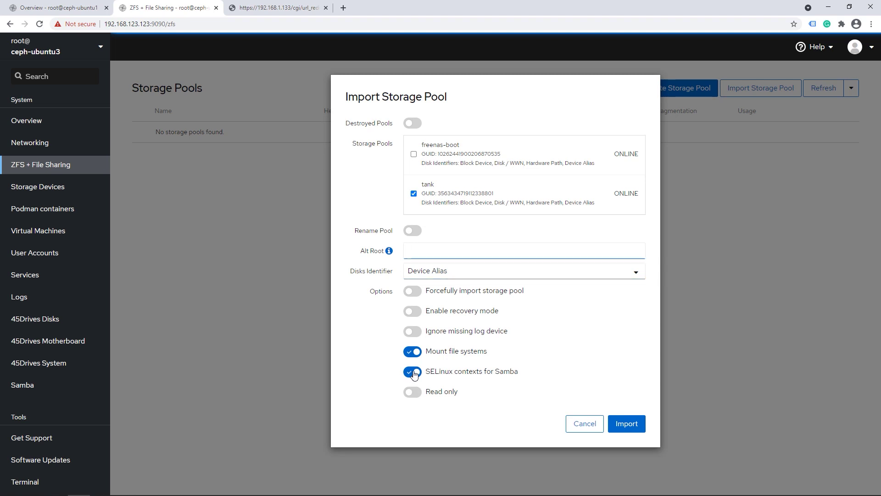
mouse_move(485, 350)
mouse_down()
mouse_move(432, 353)
mouse_move(490, 351)
mouse_up()
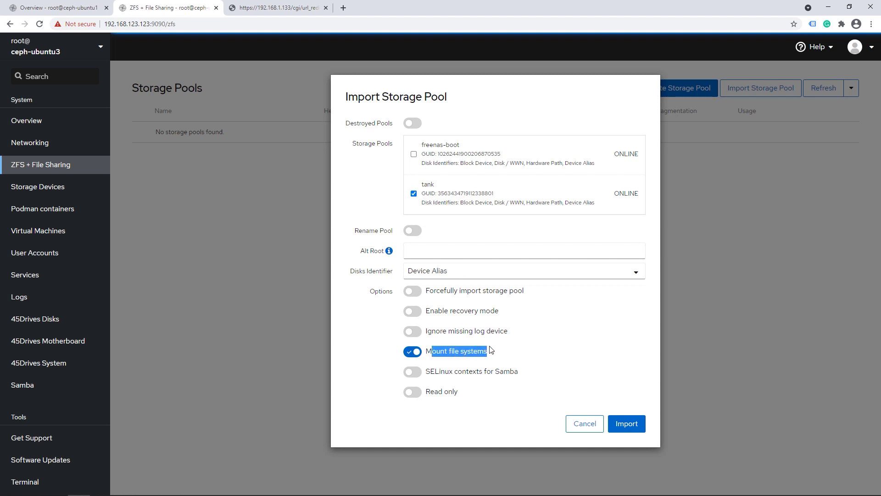
click(490, 349)
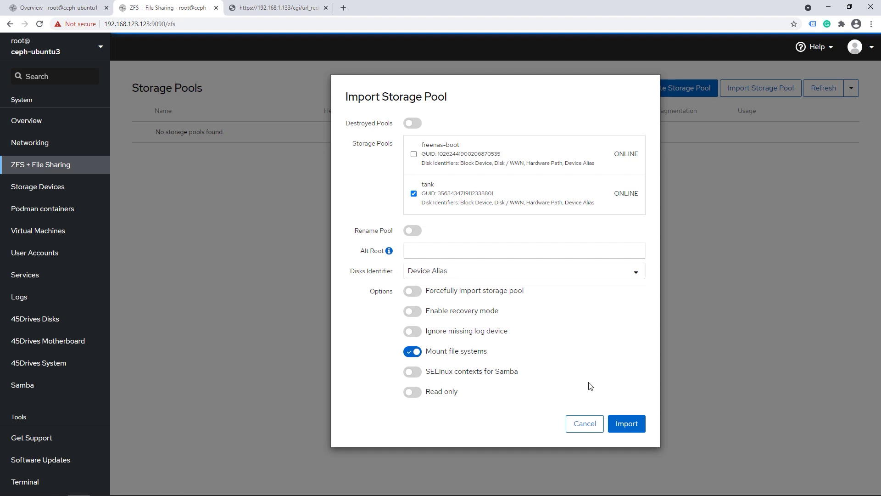
click(628, 424)
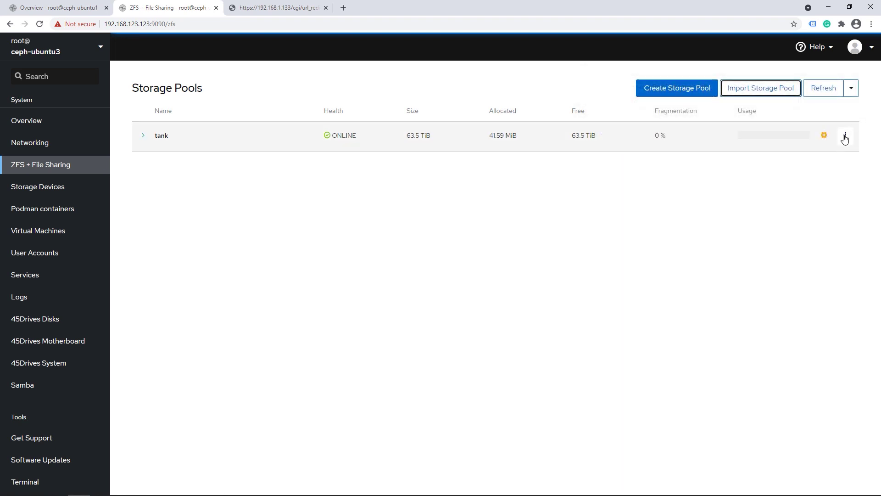
Expand tank to list its 9 file systems and inspect the tank/.system datasets
click(143, 135)
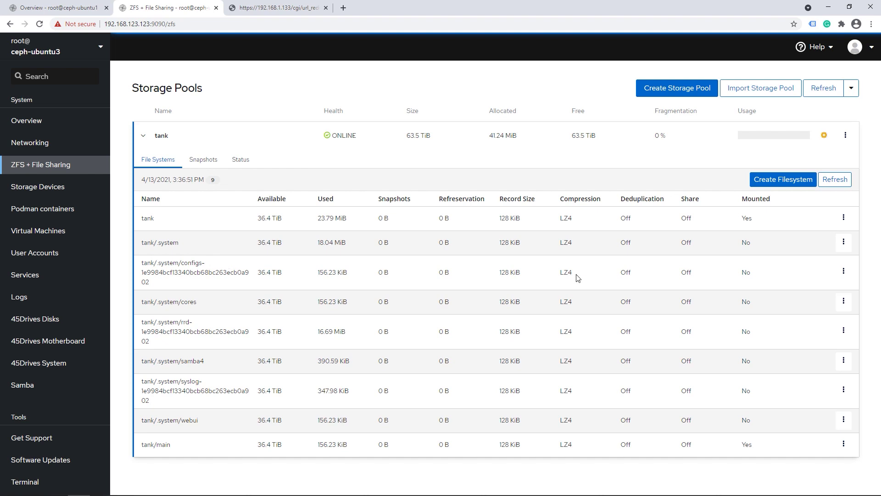
mouse_move(154, 247)
mouse_down()
mouse_move(185, 263)
mouse_move(222, 423)
mouse_move(197, 381)
mouse_move(174, 263)
mouse_move(138, 247)
mouse_up()
click(223, 426)
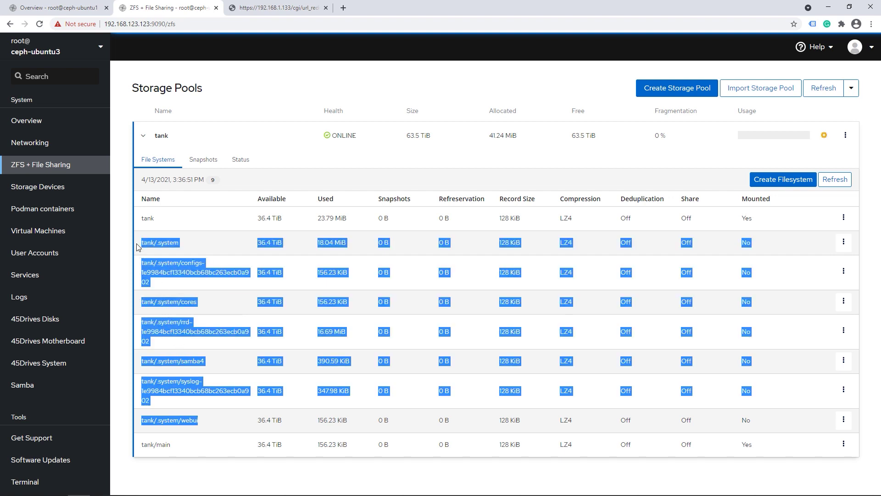
click(323, 259)
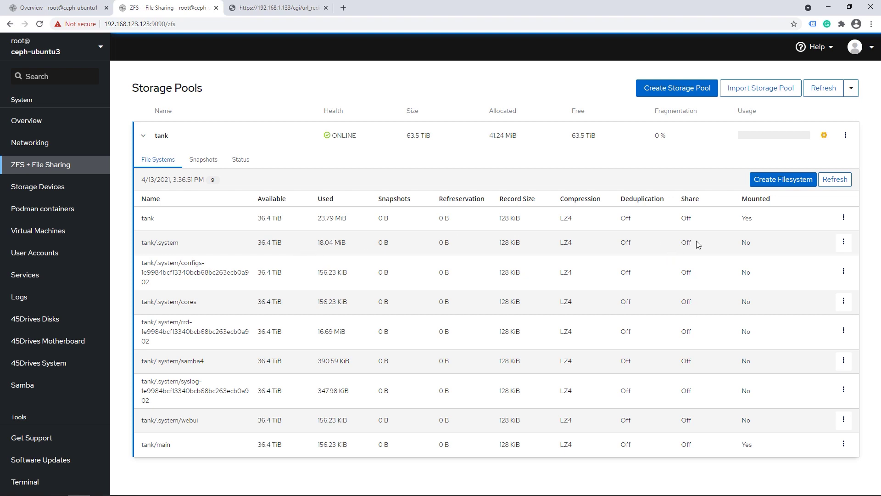
click(843, 243)
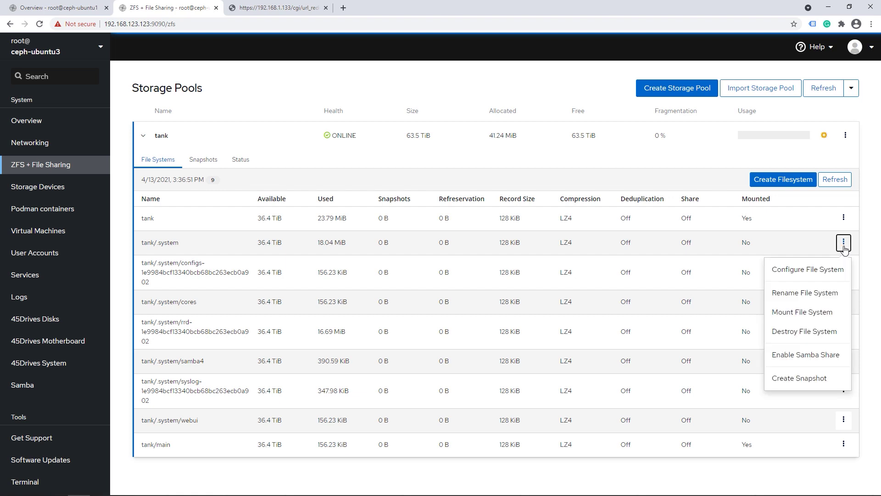
click(264, 277)
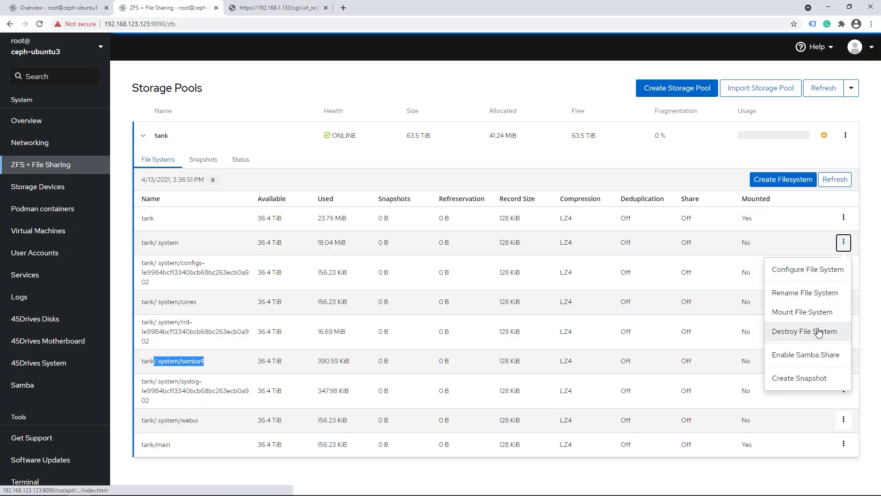
Destroy tank/.system, including all its child file systems and snapshots
click(820, 333)
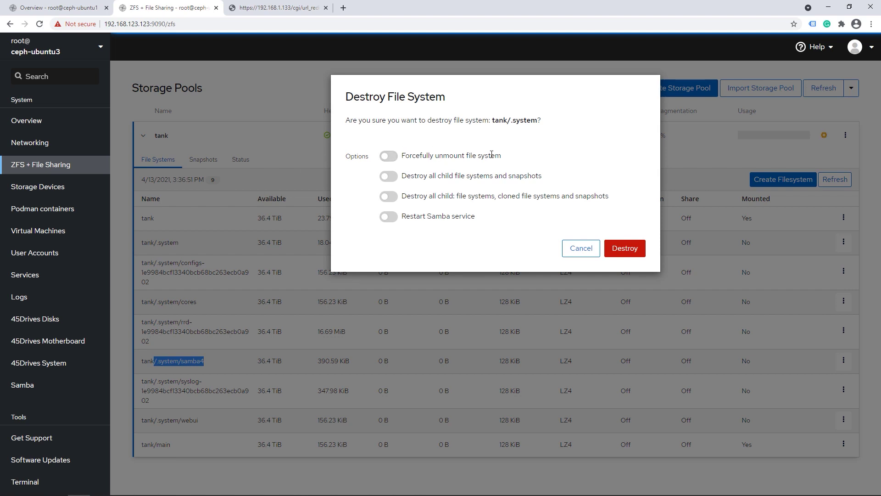
drag(397, 177, 548, 182)
click(404, 180)
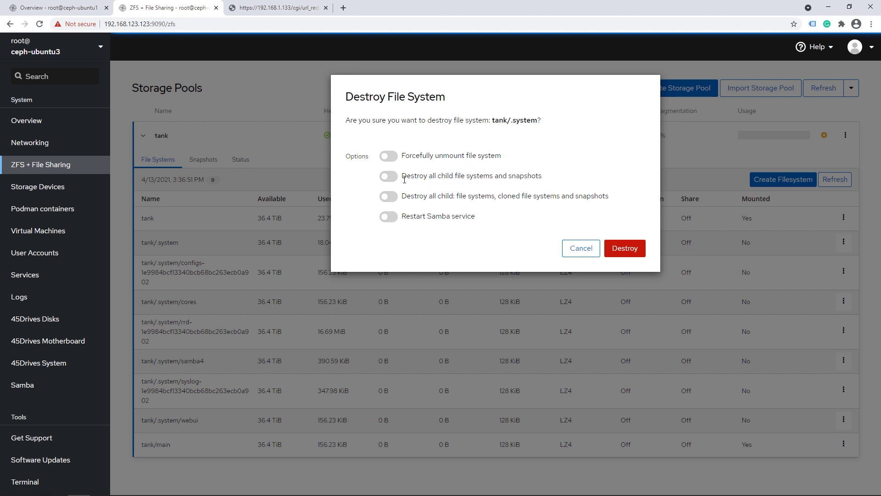
click(396, 181)
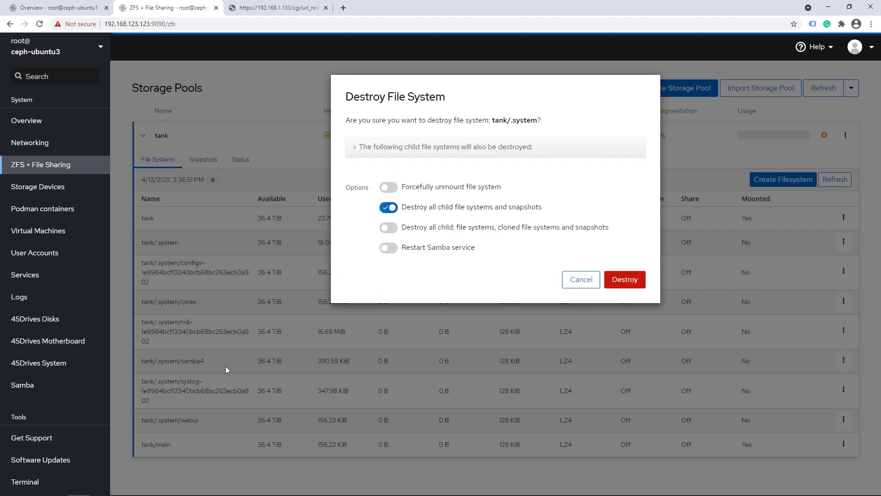
click(394, 149)
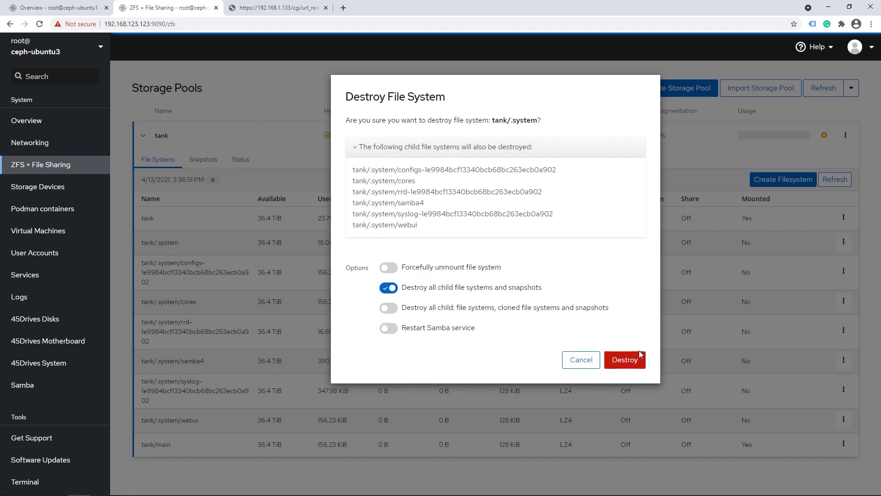
click(630, 359)
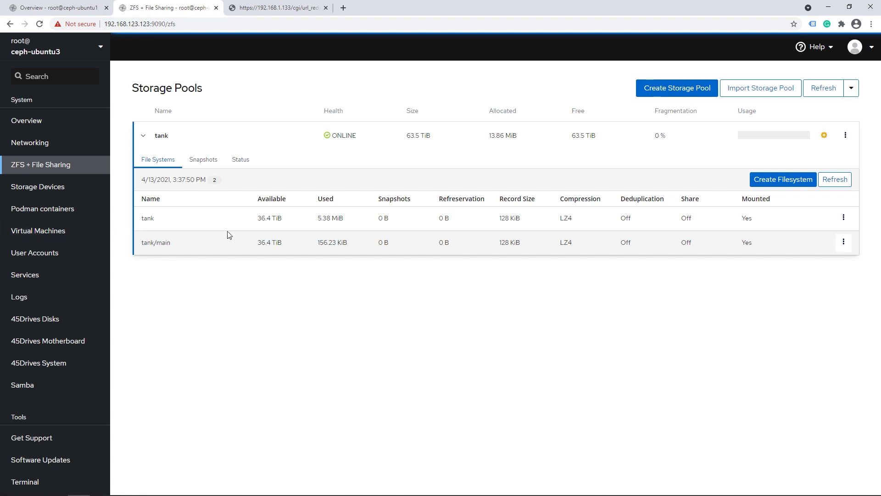
click(198, 160)
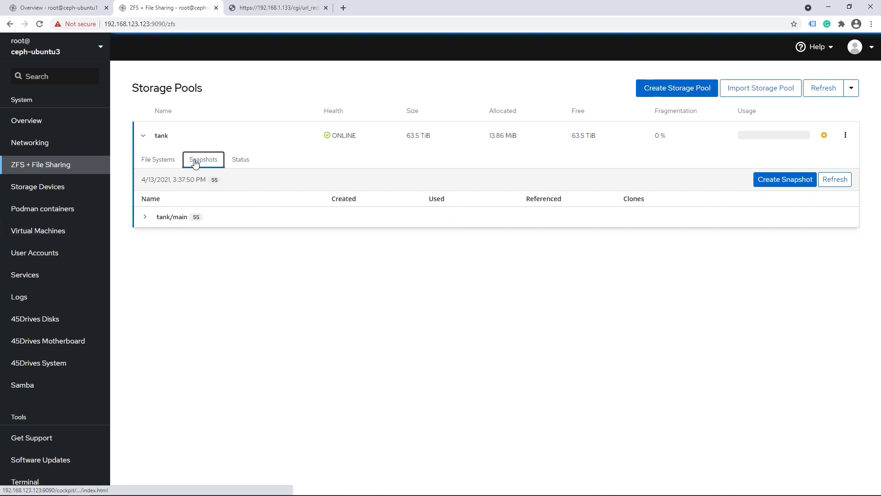
click(145, 218)
click(827, 179)
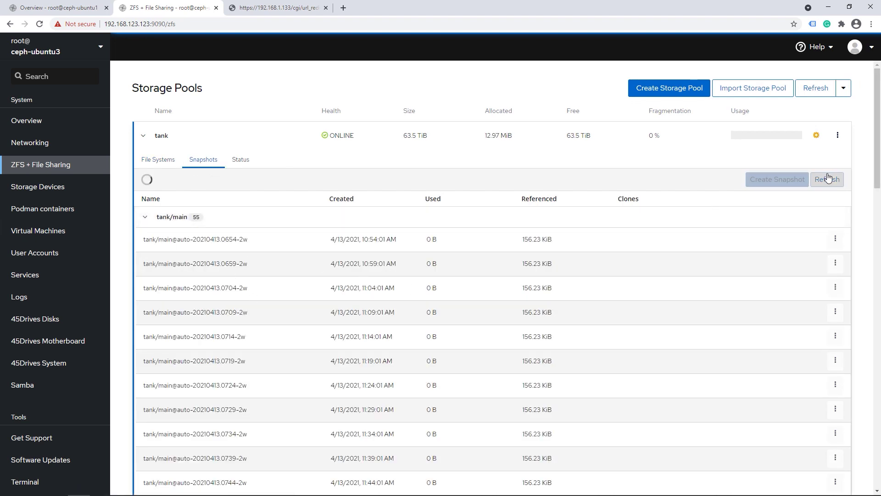
click(146, 217)
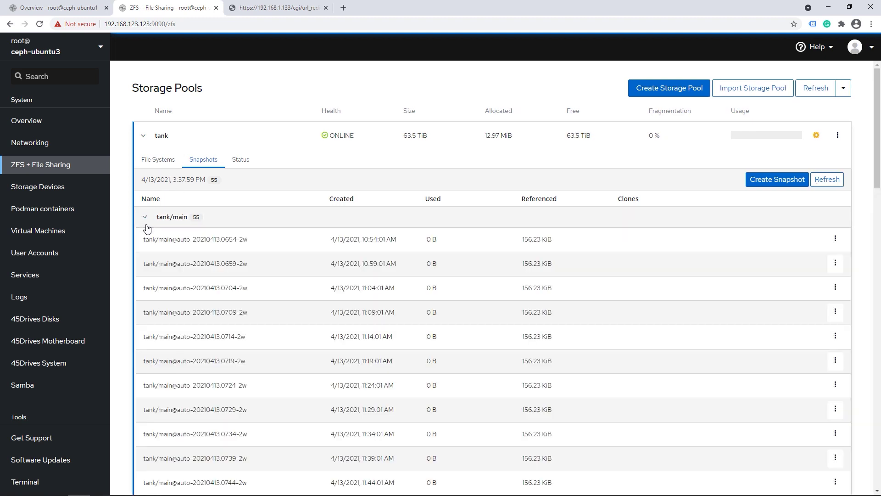
click(161, 166)
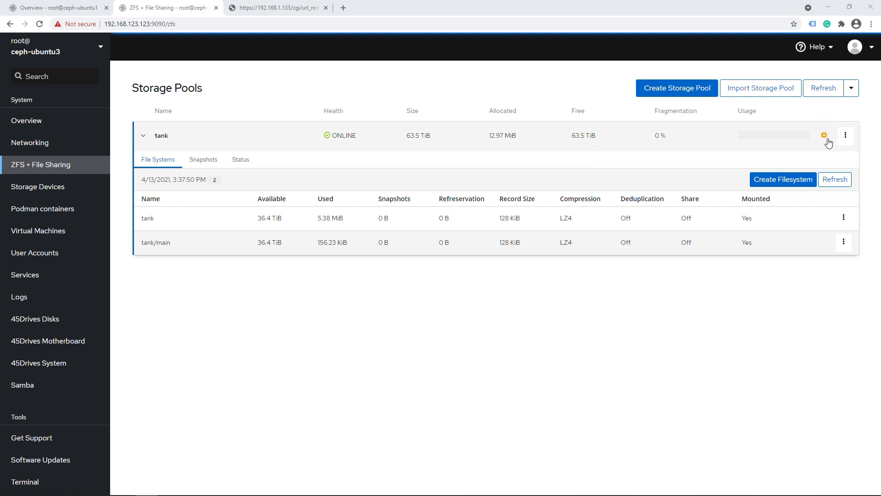
mouse_move(824, 137)
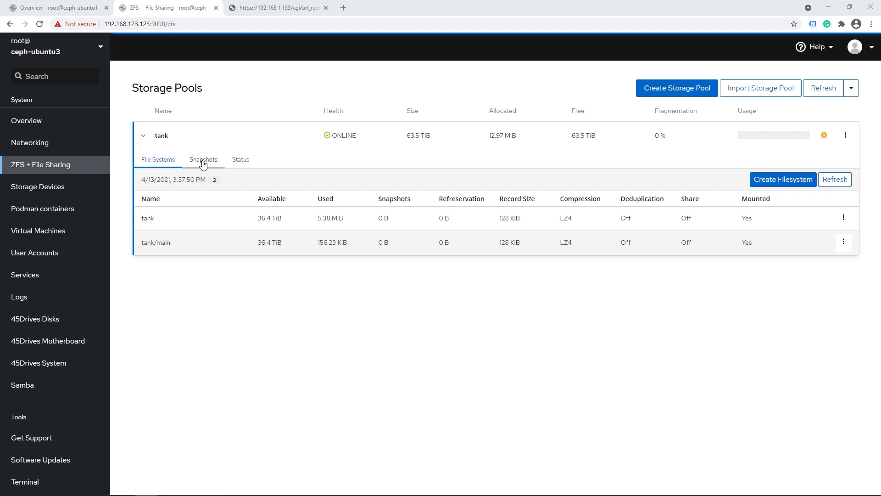
click(244, 162)
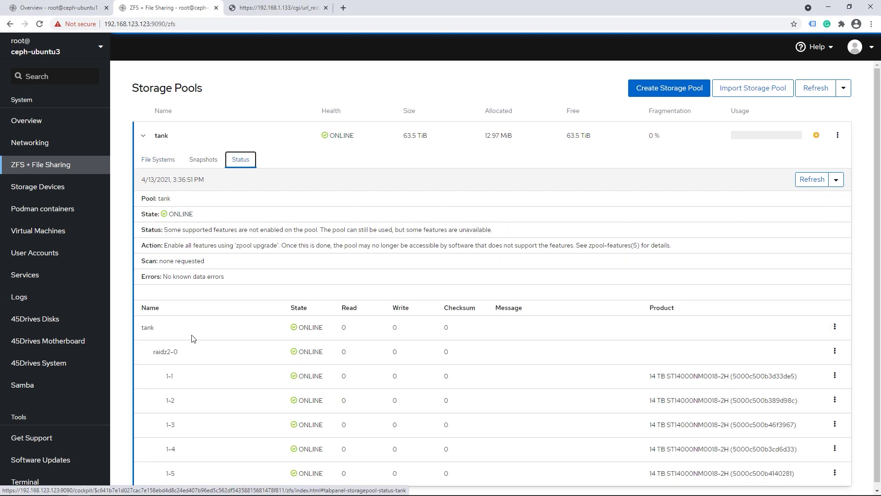
Upgrade the tank pool after reviewing the features it enables, then show its file systems
click(834, 327)
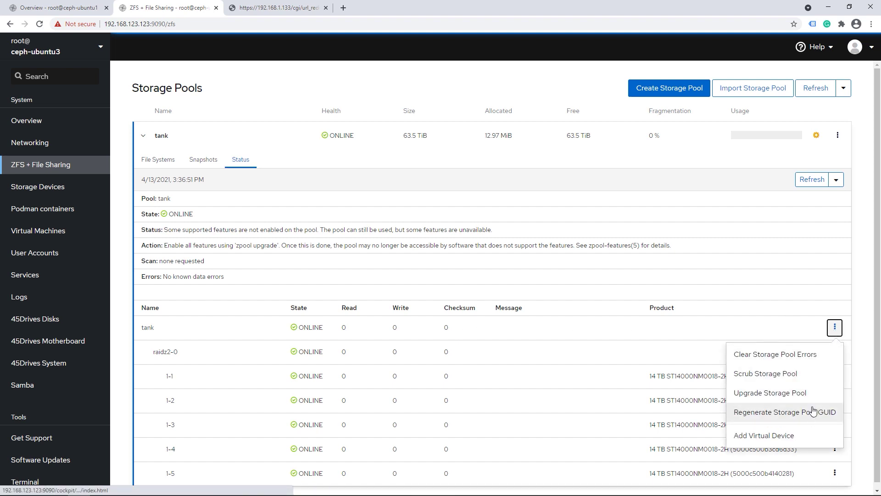
click(799, 392)
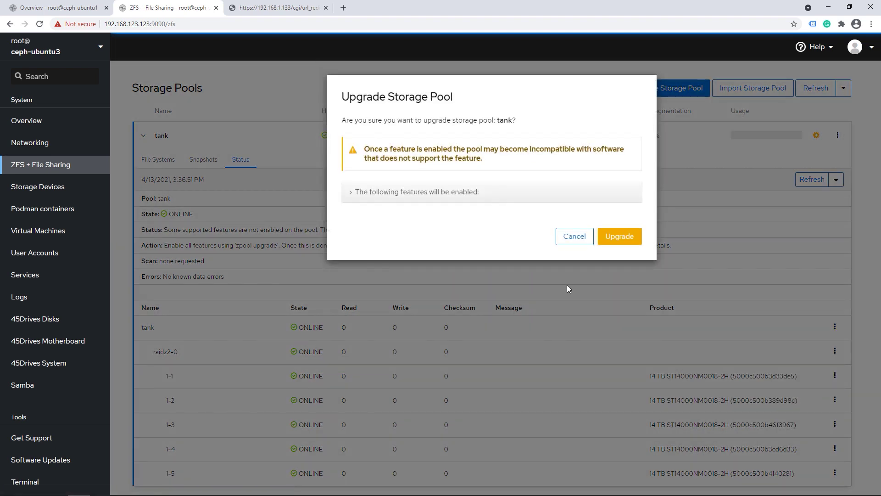
click(454, 193)
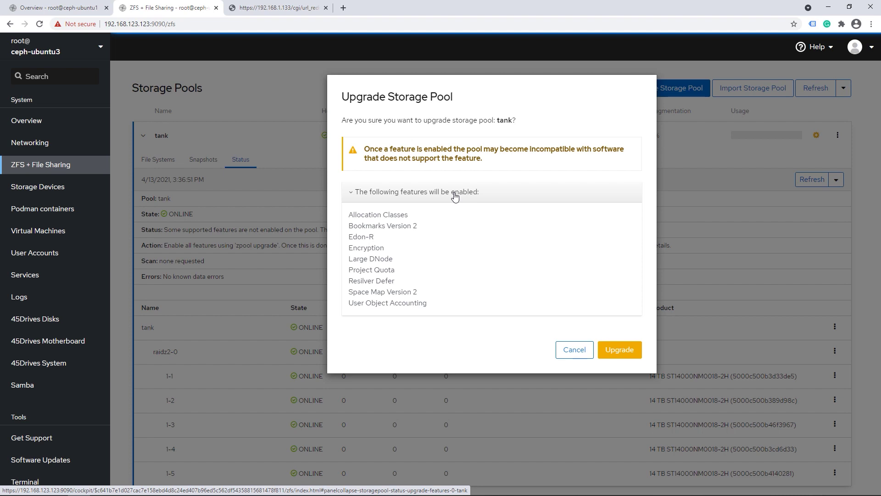
click(620, 349)
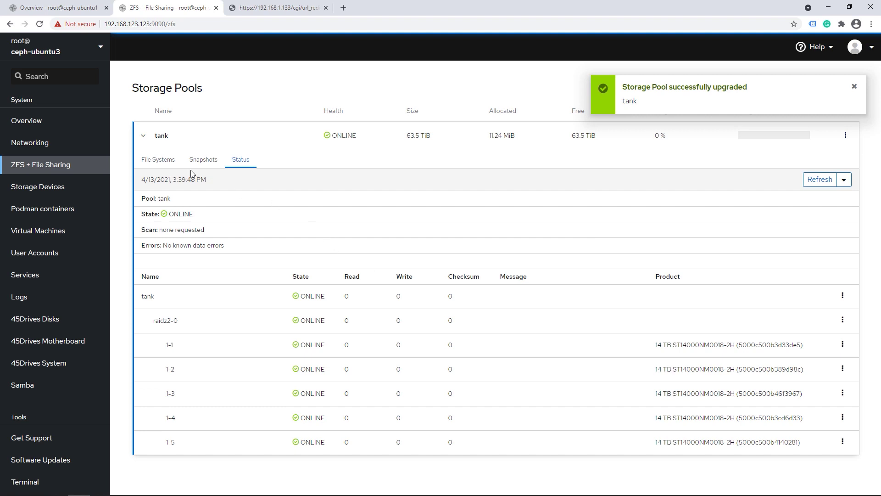
click(178, 156)
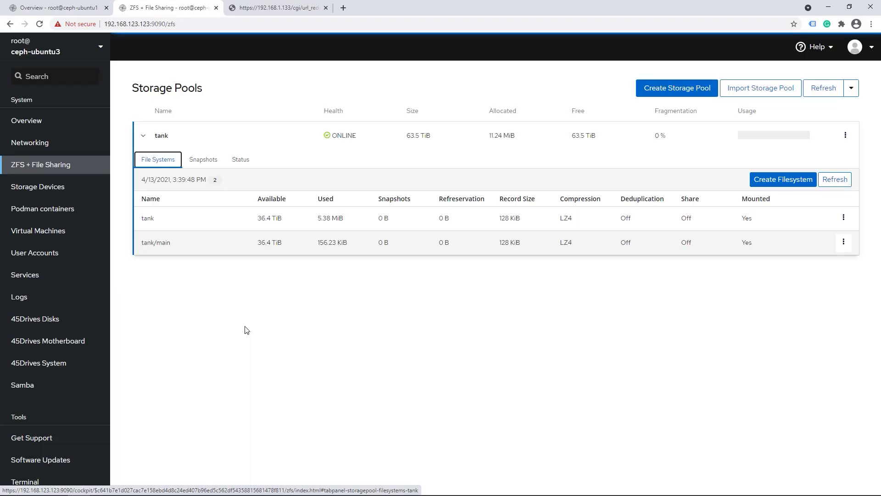
Reload tank and expand the tank/main snapshot group to examine snapshot names and retention suffixes
click(207, 147)
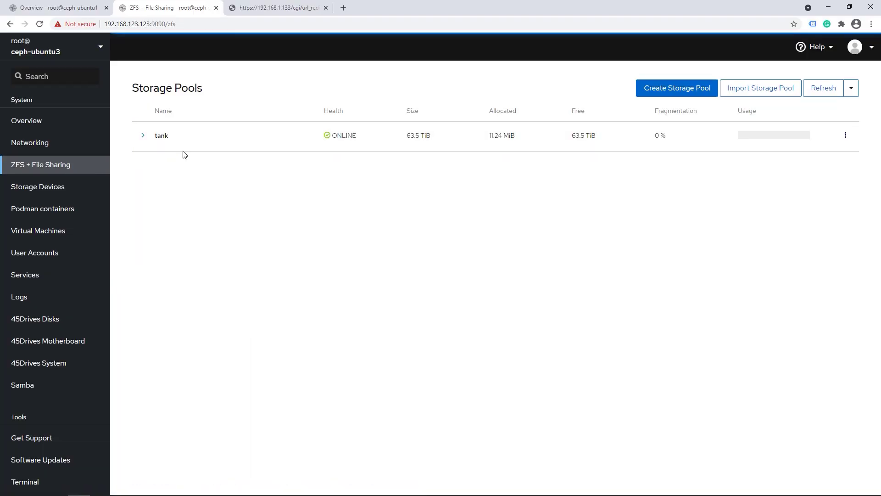
click(188, 151)
click(203, 160)
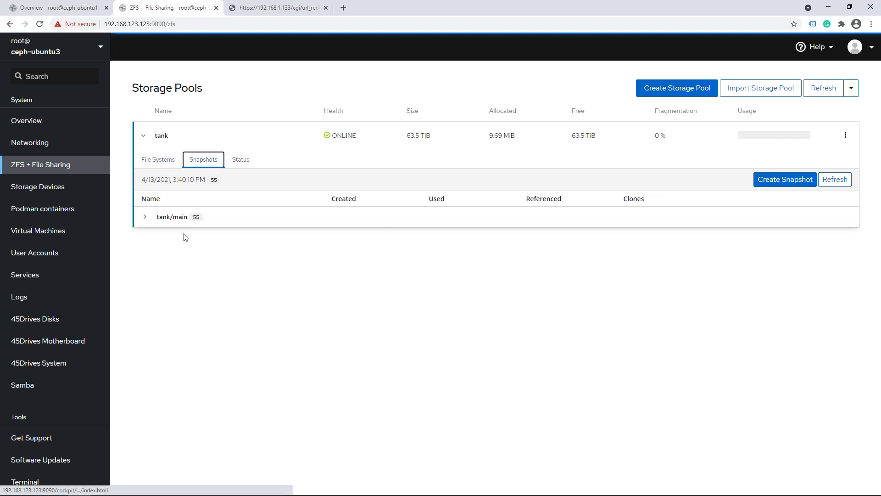
click(145, 217)
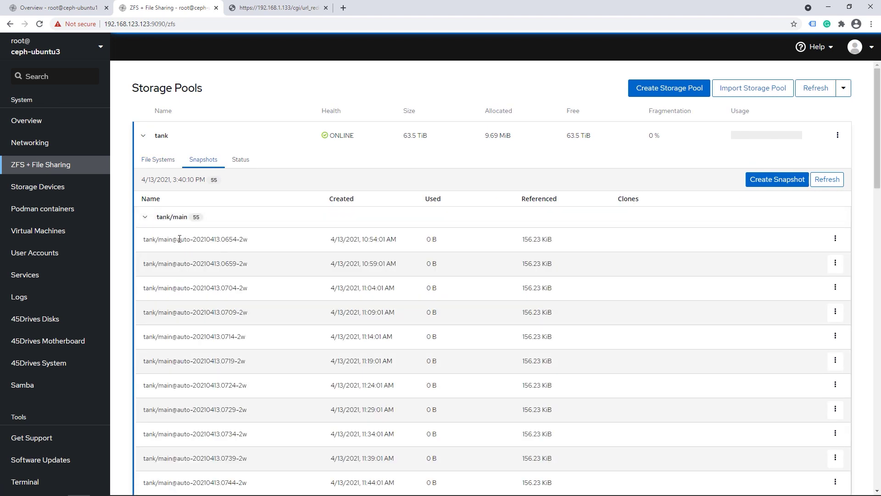
drag(179, 240, 252, 239)
click(251, 242)
drag(248, 239, 224, 239)
click(224, 240)
click(171, 222)
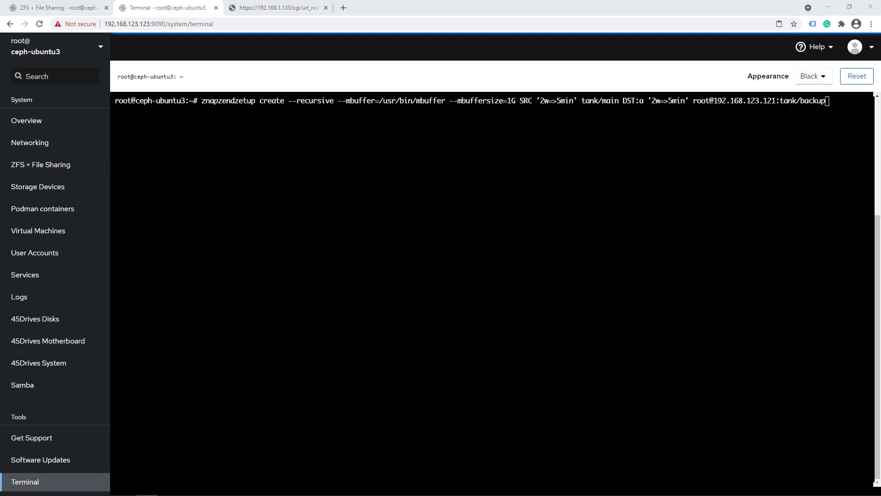
key(alt+Tab)
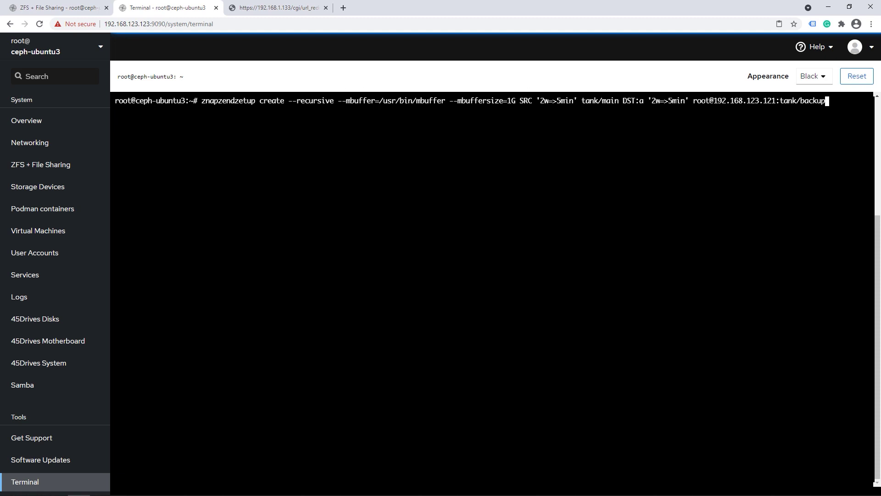
double_click(557, 101)
click(543, 100)
drag(556, 101, 574, 101)
drag(615, 101, 589, 101)
drag(647, 101, 665, 100)
click(665, 100)
drag(694, 101, 825, 101)
click(777, 100)
click(826, 100)
Run the znapzend plan, note the missing tank/backup warning, and switch to the backup server
key(Return)
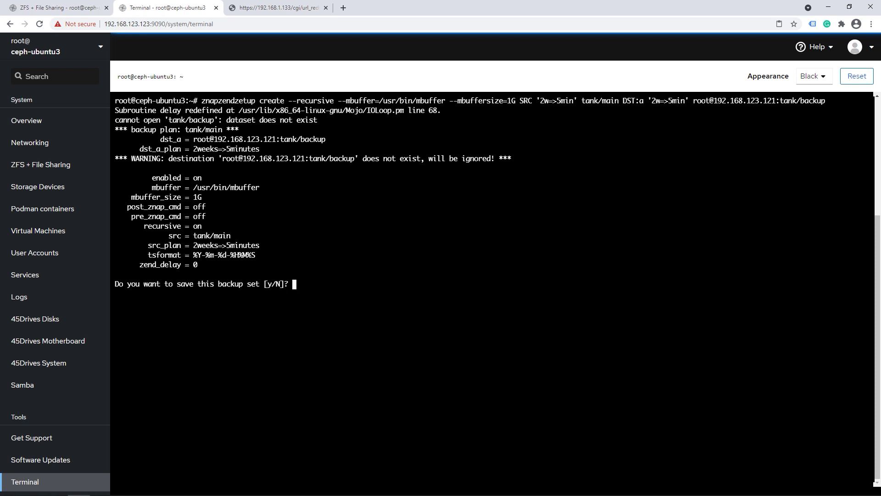
drag(321, 120, 148, 120)
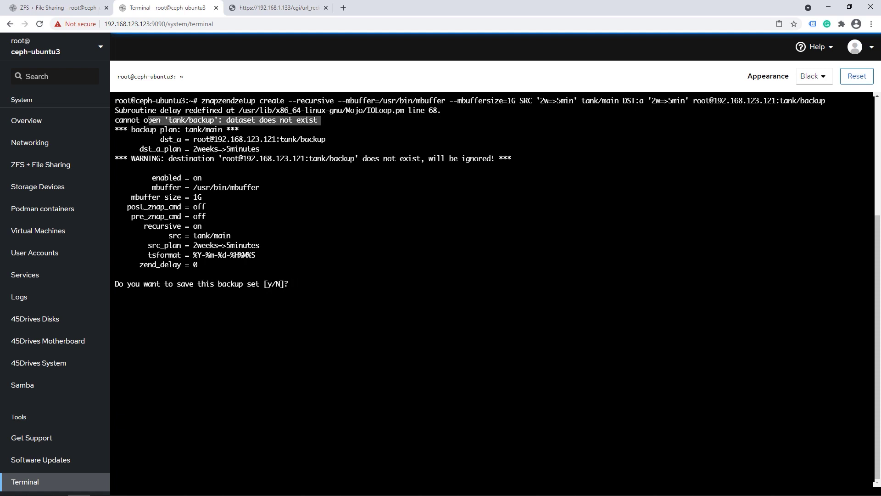
click(49, 7)
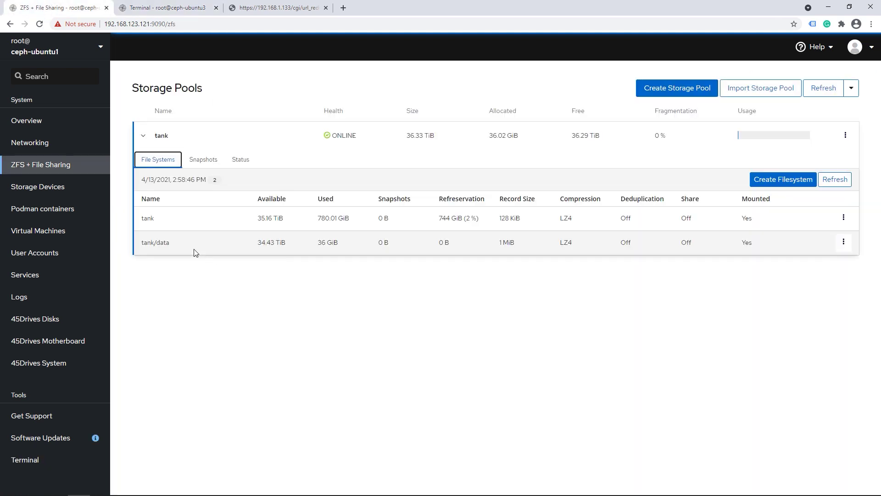
Create a filesystem named 'backup' in pool tank on ceph-ubuntu1, then return to the terminal
click(782, 179)
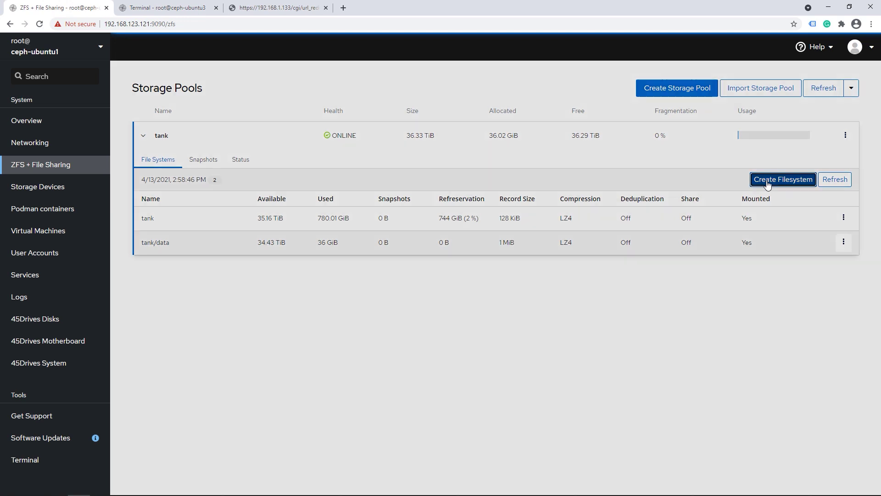
text(ba)
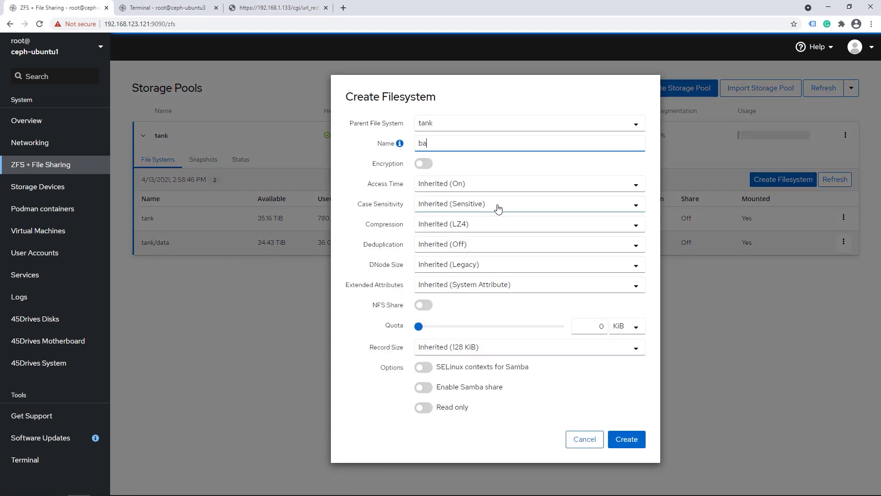
text(ckup)
click(626, 439)
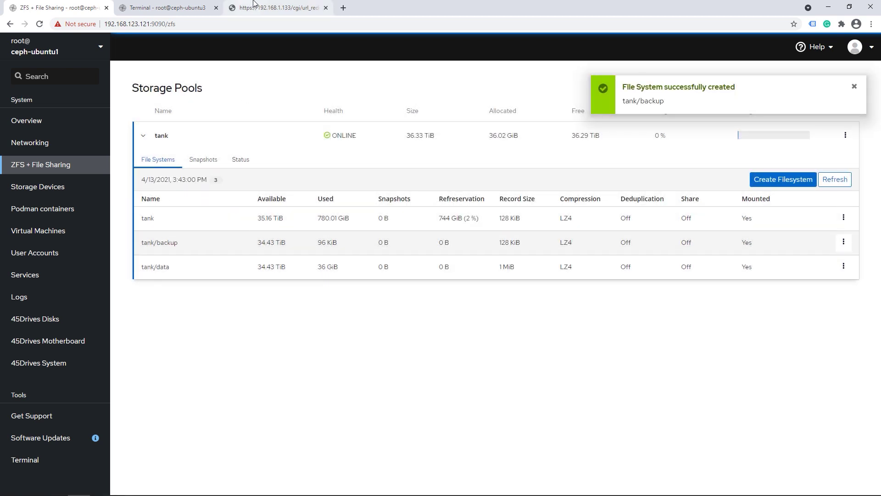
click(165, 8)
Answer N to discard the first plan, rerun znapzendzetup, and answer y to save the tank/main plan
text(N)
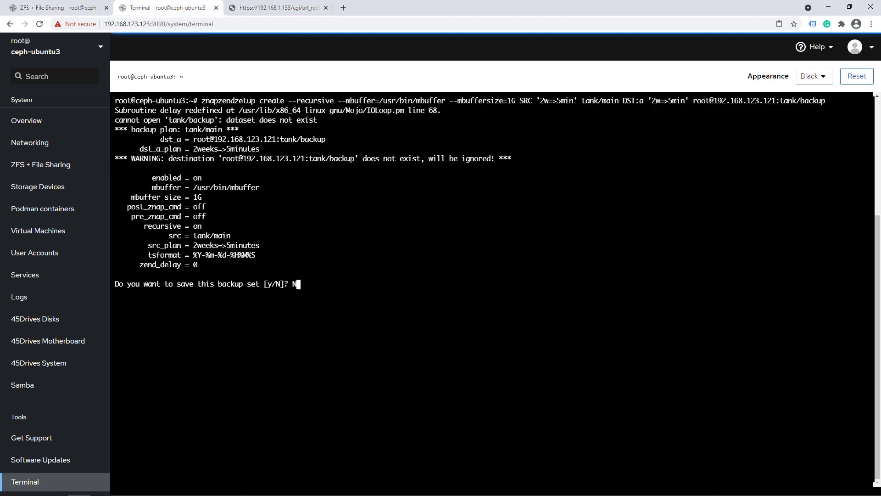
key(Return)
key(Up)
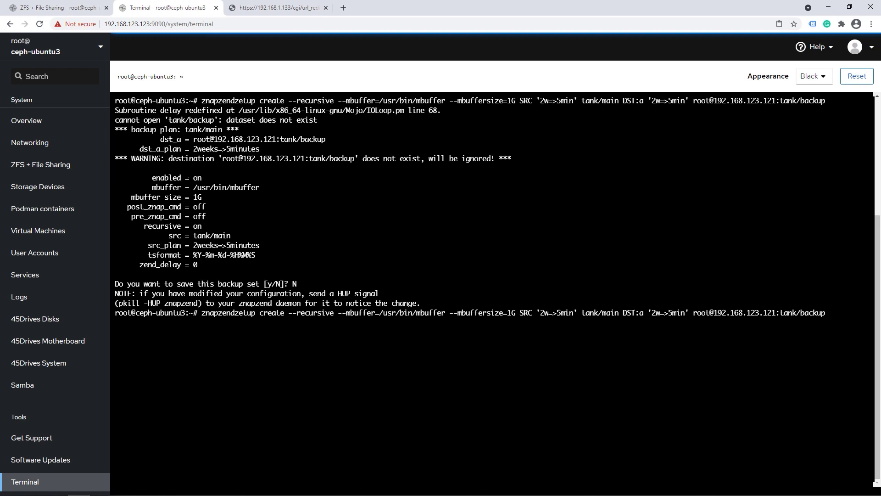
key(Return)
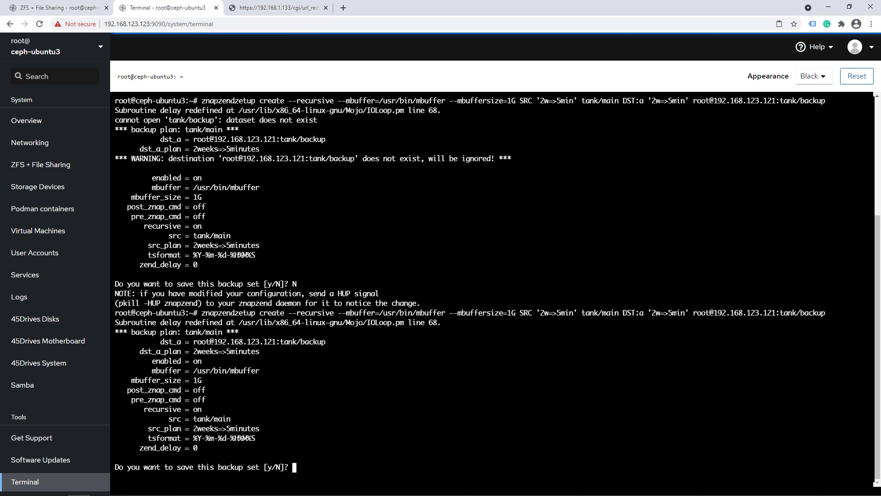
text(y)
key(Return)
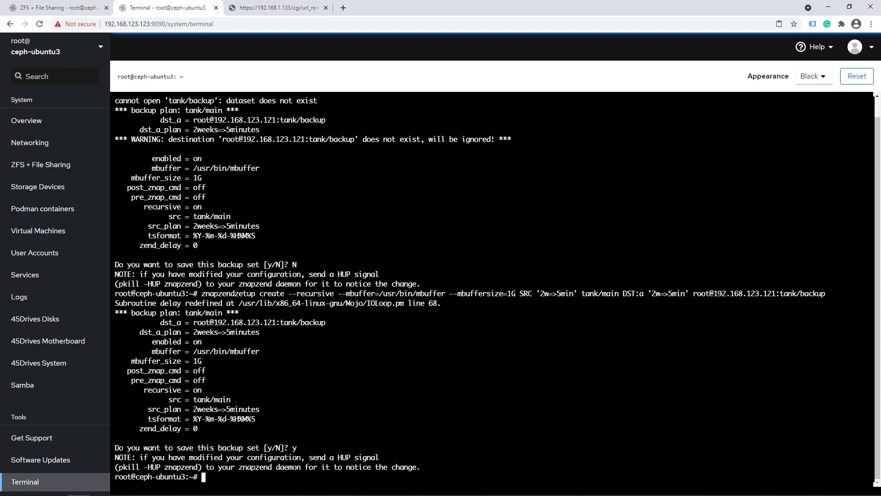
click(40, 278)
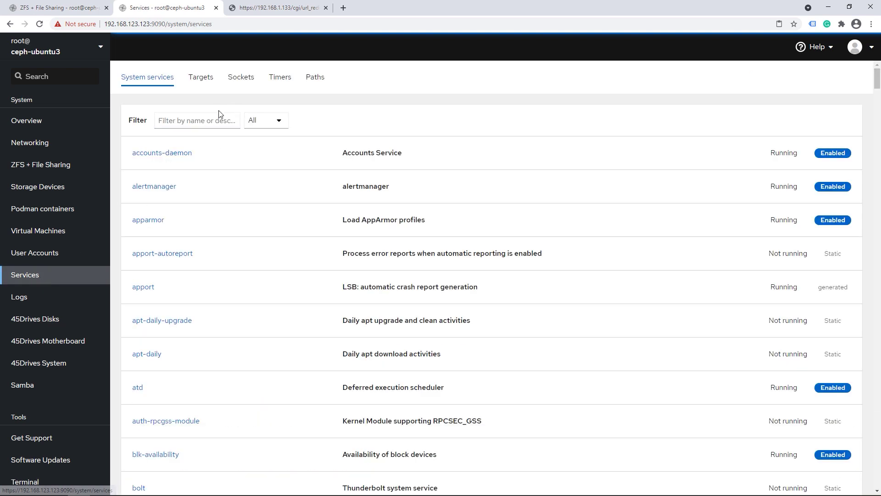
Filter services by 'znap' and confirm znapzend is running and enabled at startup
click(195, 123)
text(znaop)
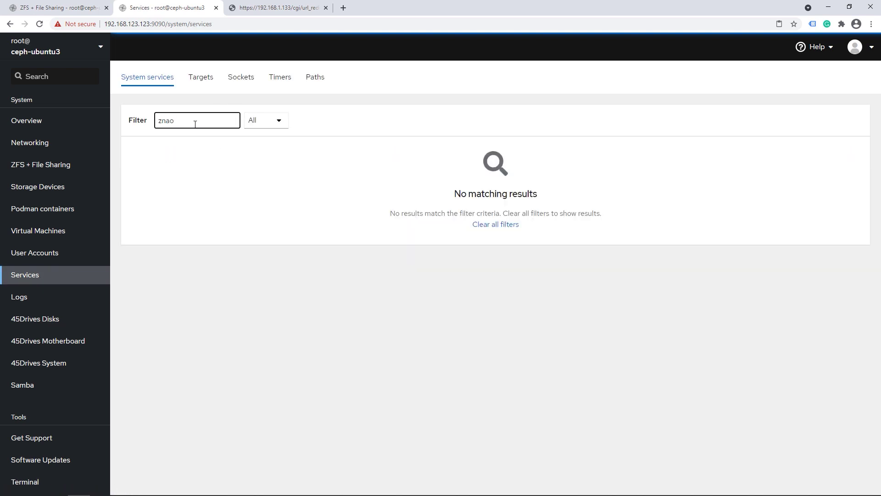
key(BackSpace)
text(p)
click(161, 153)
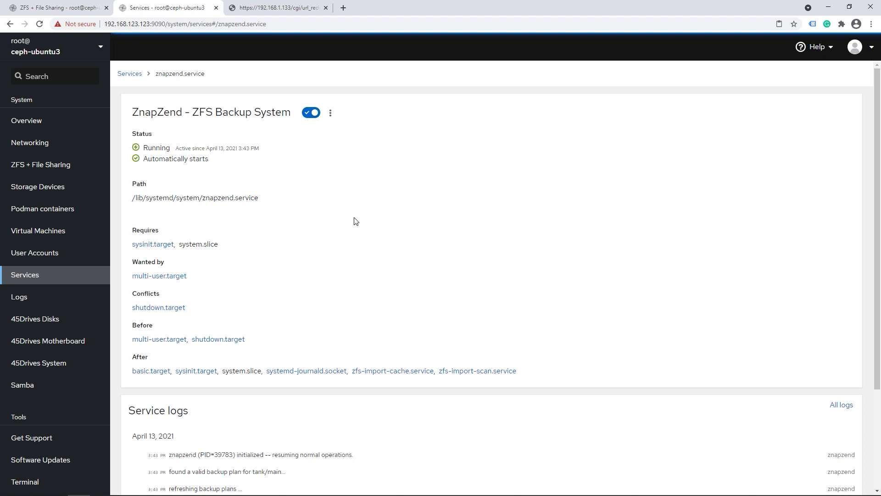
click(73, 121)
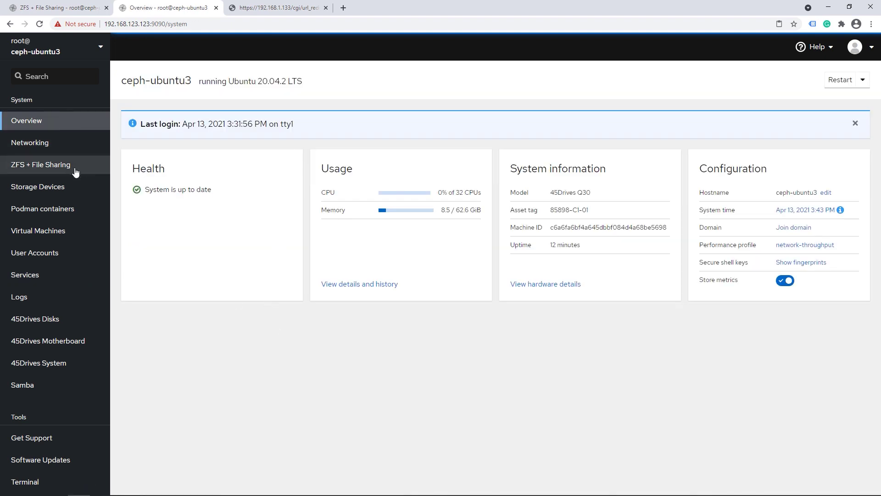
Enable a Samba share for tank/main with the additional setting valid users = root
click(55, 187)
click(67, 165)
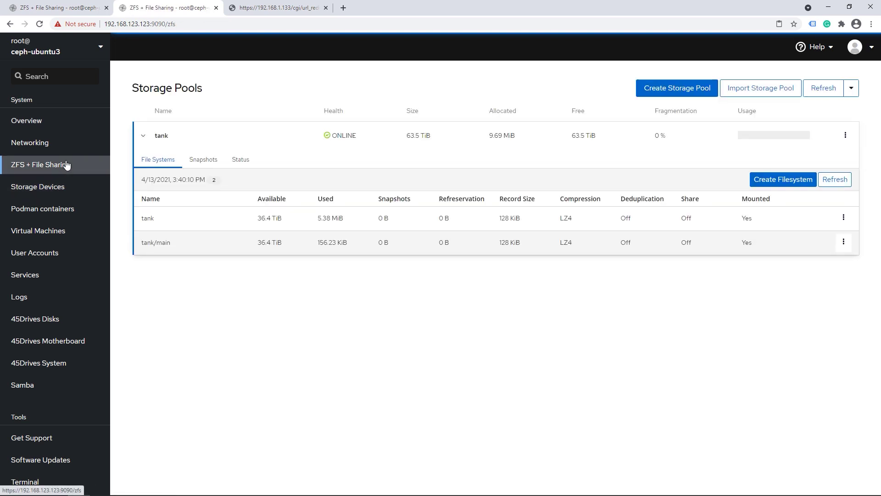
click(843, 242)
click(807, 359)
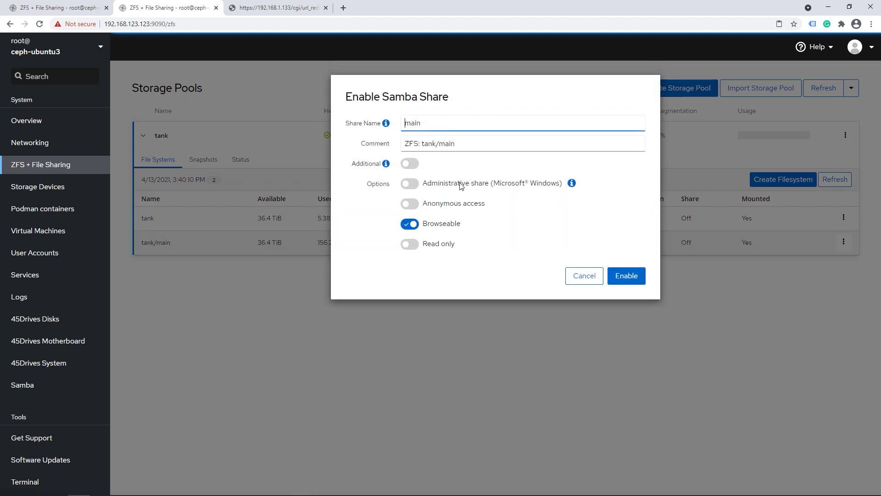
click(409, 164)
click(432, 184)
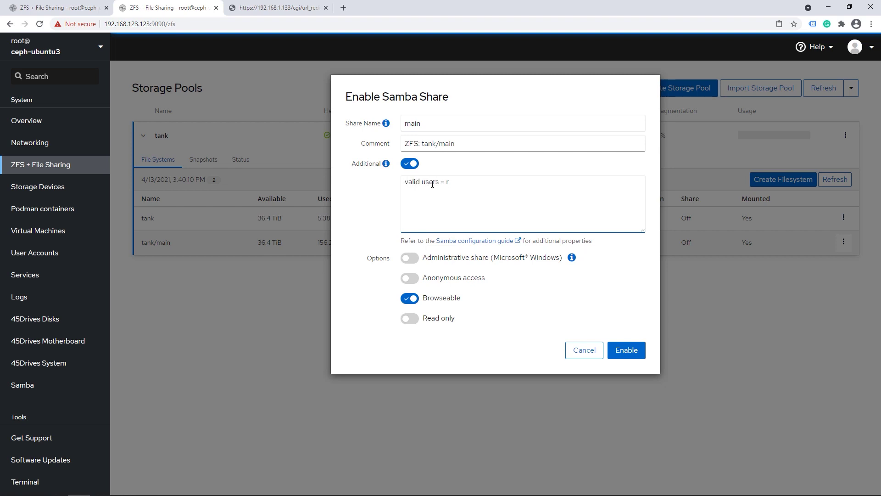
text(oot)
click(634, 352)
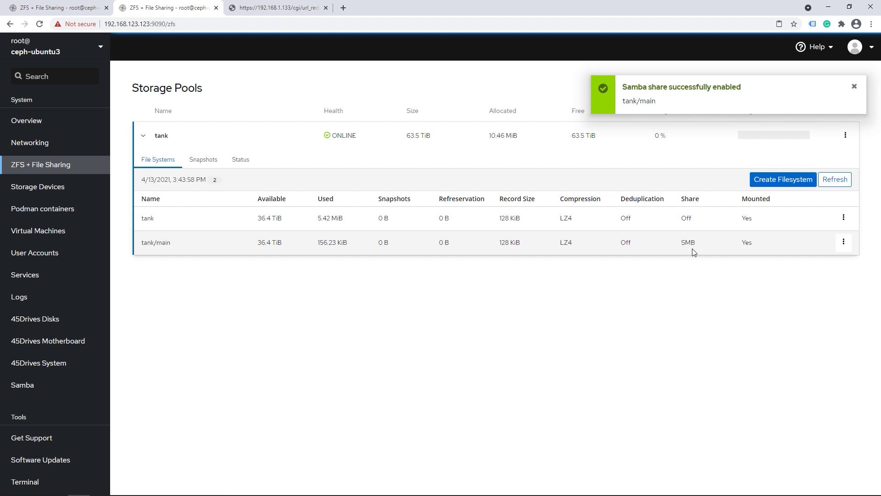
click(843, 242)
click(694, 359)
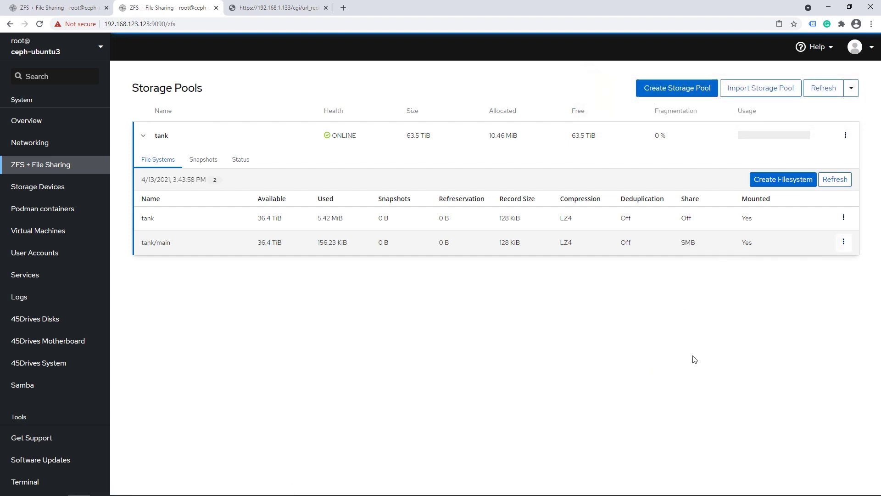